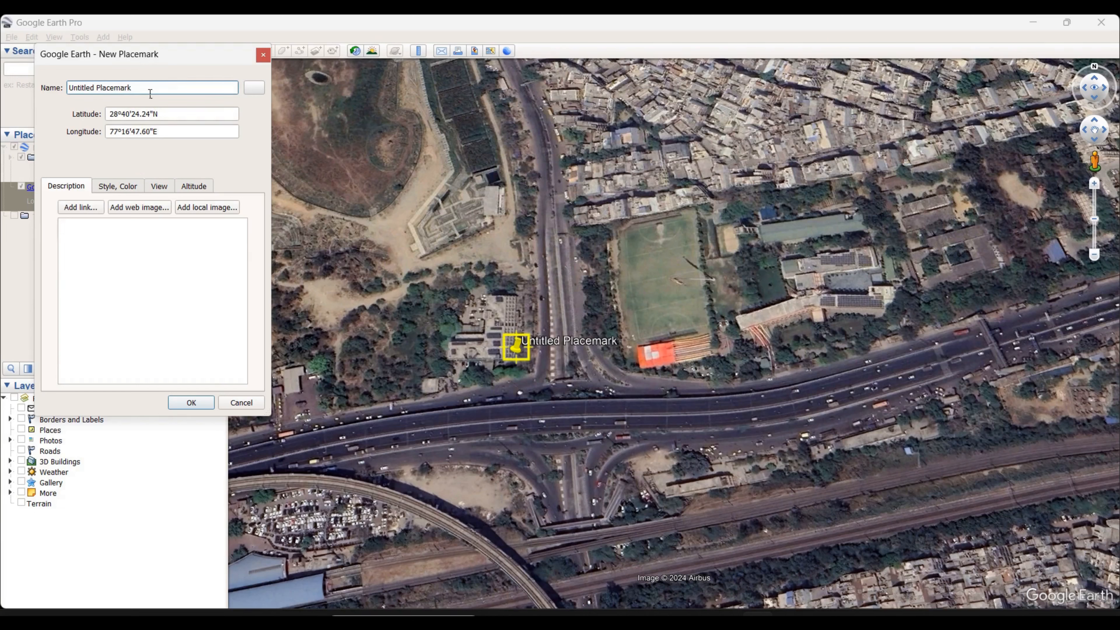
# Name the new placemark MARK 1 and save it to My Places
pyautogui.press('BackSpace')
pyautogui.press('BackSpace')
pyautogui.press('BackSpace')
pyautogui.press('BackSpace')
pyautogui.press('BackSpace')
pyautogui.press('BackSpace')
pyautogui.press('BackSpace')
pyautogui.press('BackSpace')
pyautogui.press('BackSpace')
pyautogui.press('BackSpace')
pyautogui.press('BackSpace')
pyautogui.press('BackSpace')
pyautogui.press('BackSpace')
pyautogui.press('BackSpace')
pyautogui.press('BackSpace')
pyautogui.press('BackSpace')
pyautogui.press('BackSpace')
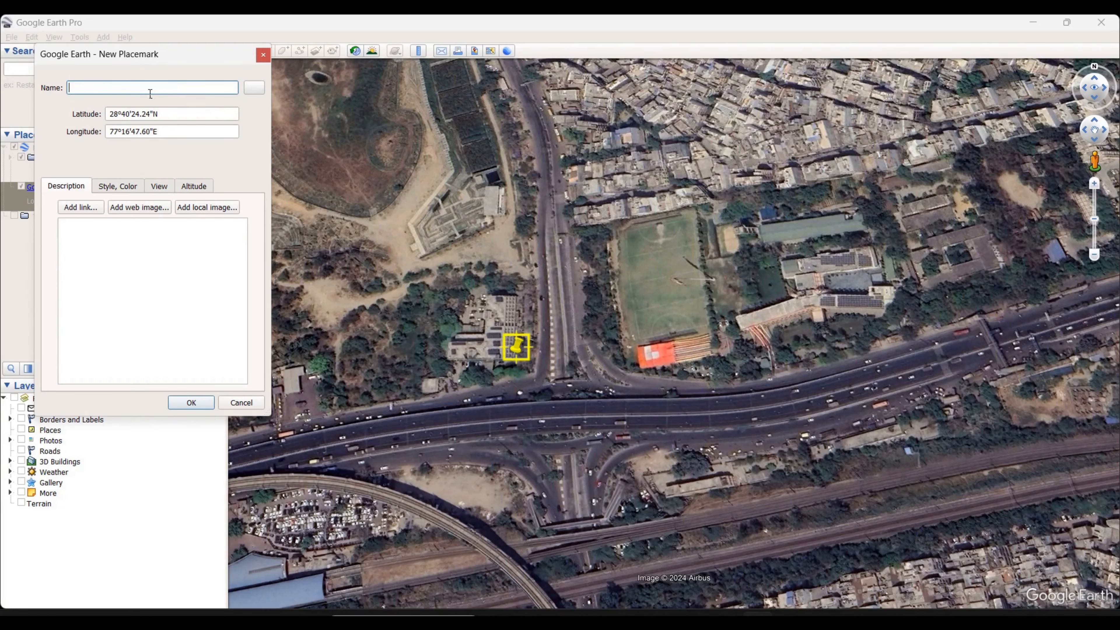
pyautogui.write('MARK 1')
pyautogui.click(191, 402)
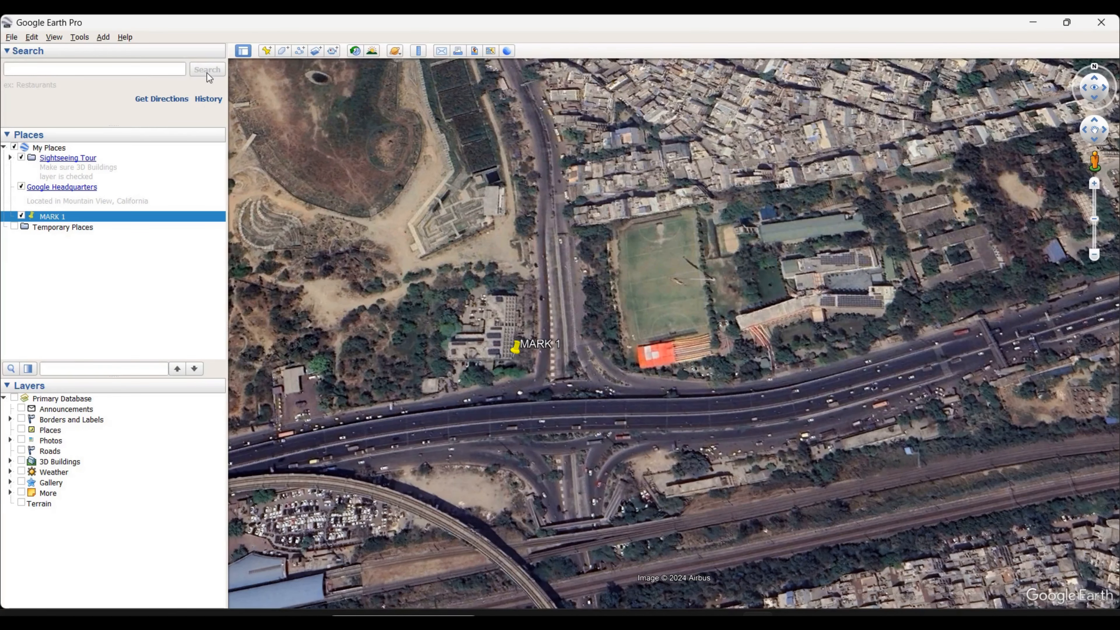
# Outline the green sports field east of MARK 1 with a new four-corner polygon and name it GROUND
pyautogui.click(283, 50)
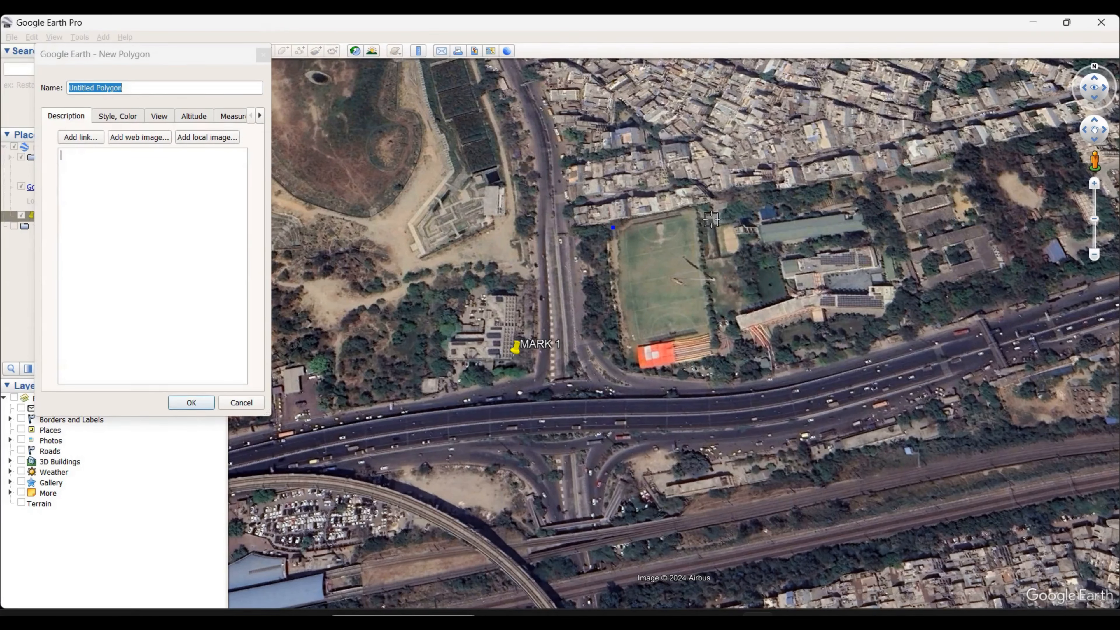
pyautogui.click(696, 210)
pyautogui.click(716, 328)
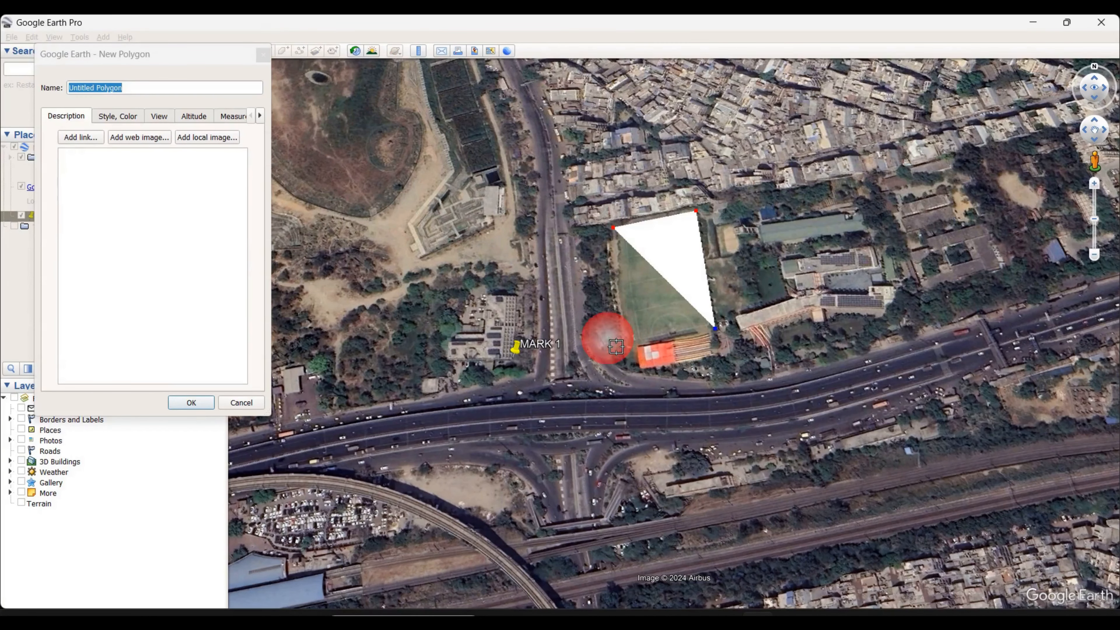
pyautogui.click(630, 342)
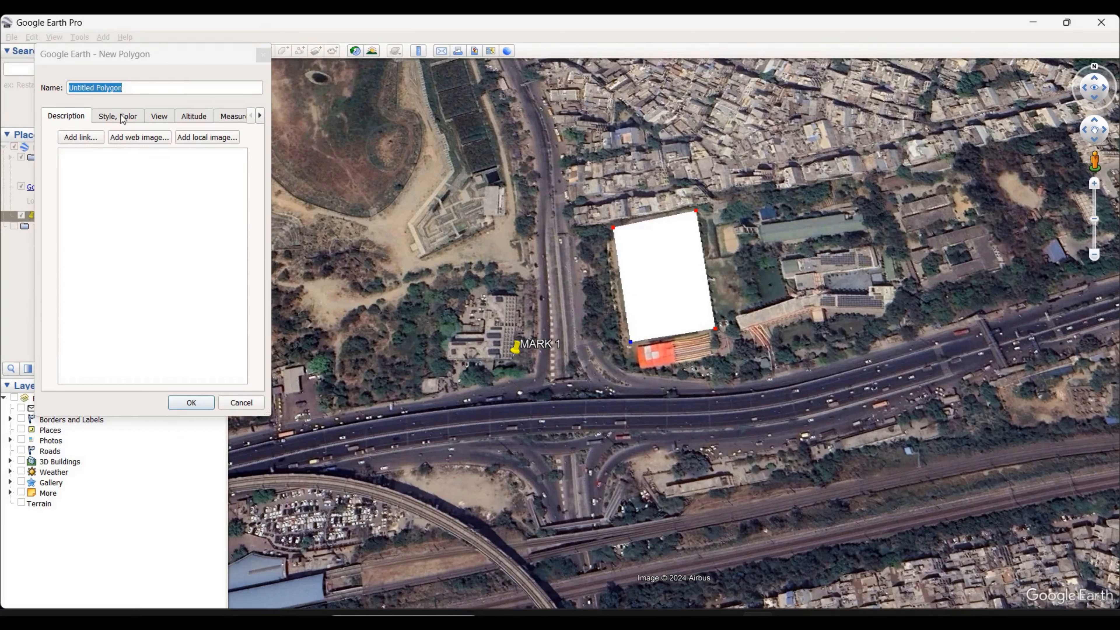
pyautogui.moveTo(144, 92); pyautogui.dragTo(1, 91)
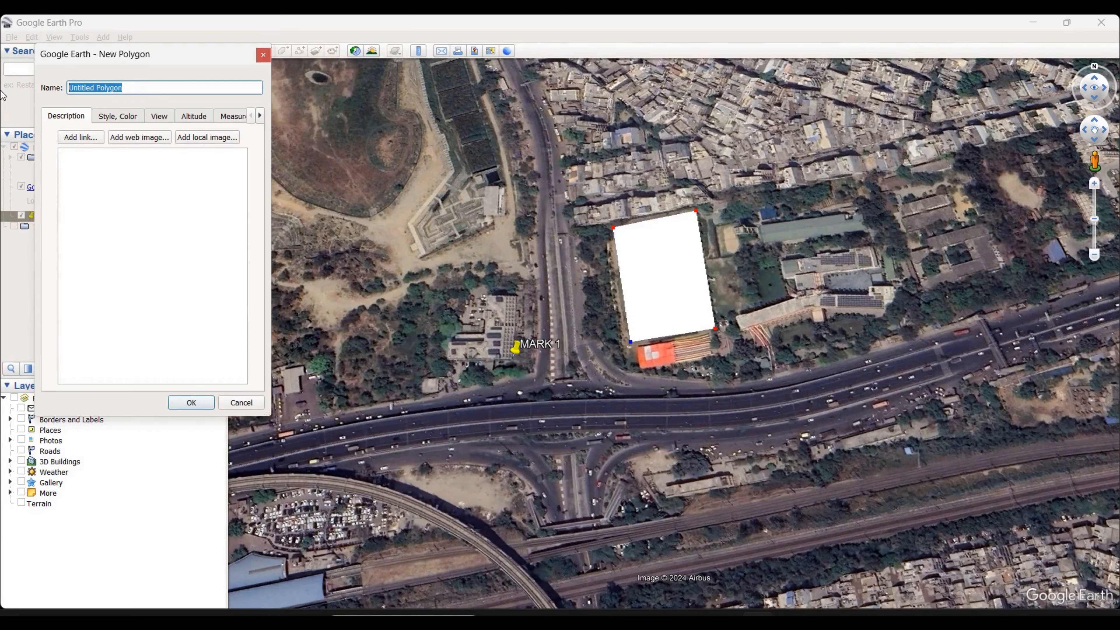
pyautogui.write('GROUND')
# Set the GROUND polygon's line color to red (#ff0000) and its area color to yellow (#ffff00)
pyautogui.click(118, 116)
pyautogui.click(99, 166)
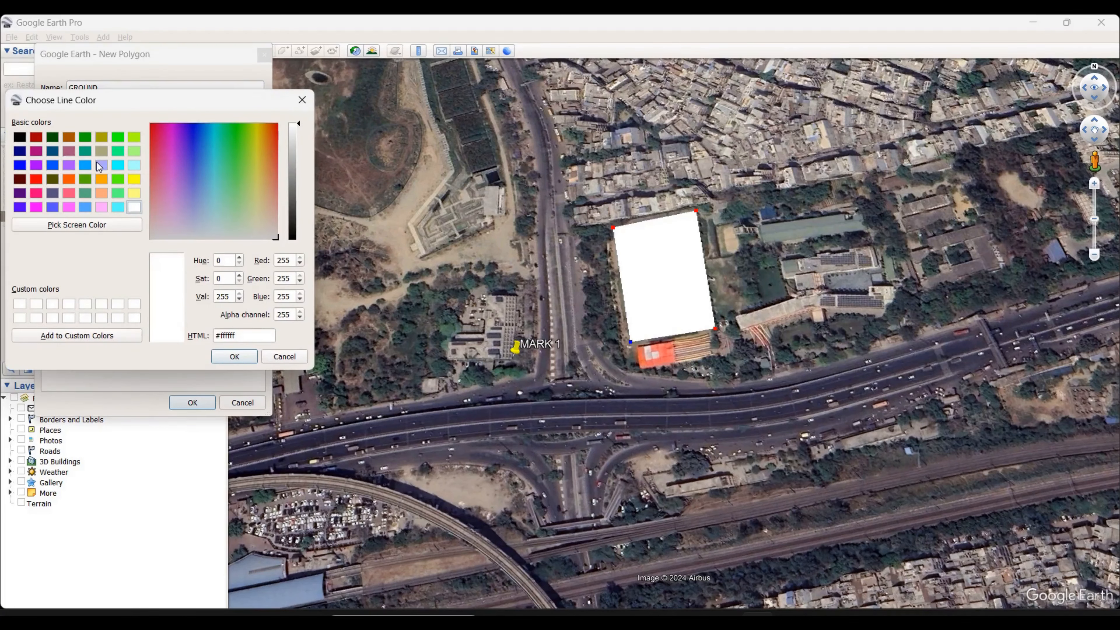
pyautogui.click(36, 179)
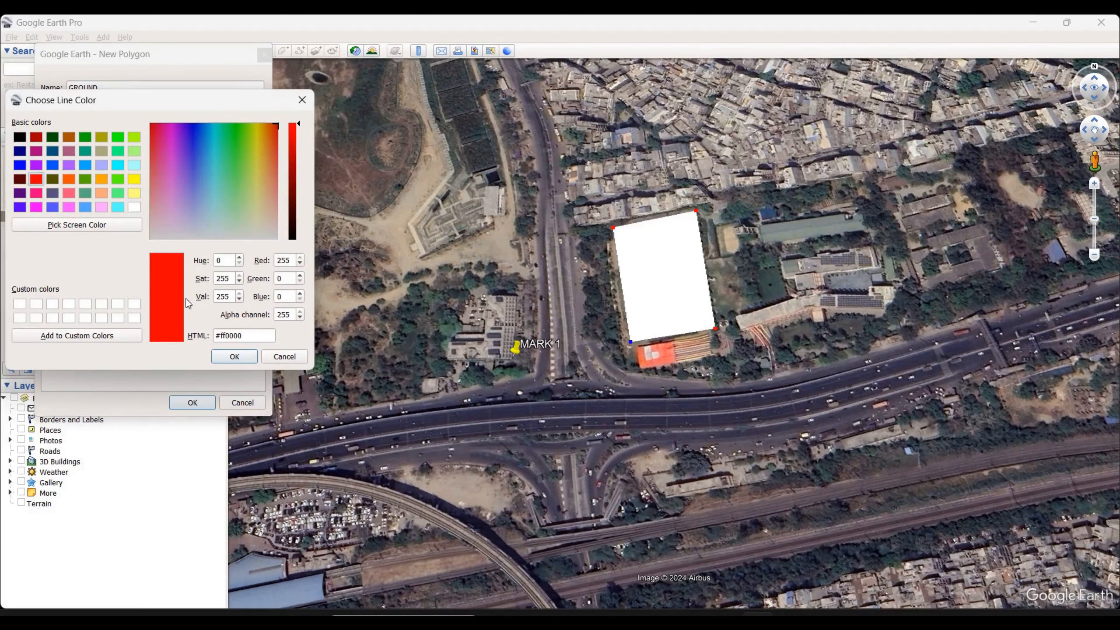
pyautogui.click(234, 356)
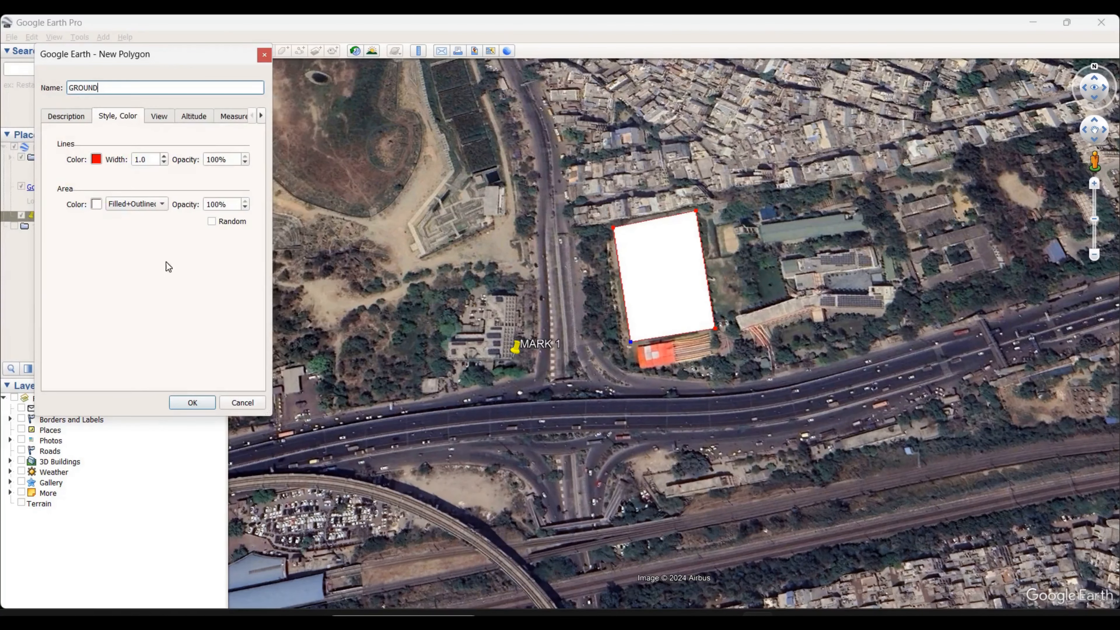
pyautogui.click(96, 205)
pyautogui.click(134, 178)
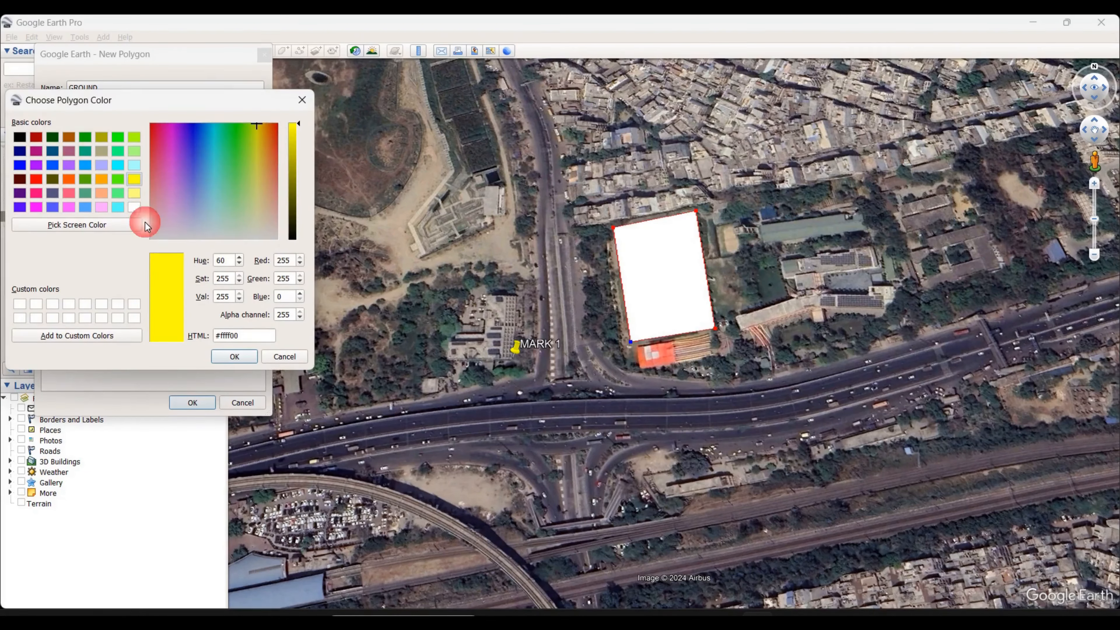
pyautogui.click(232, 356)
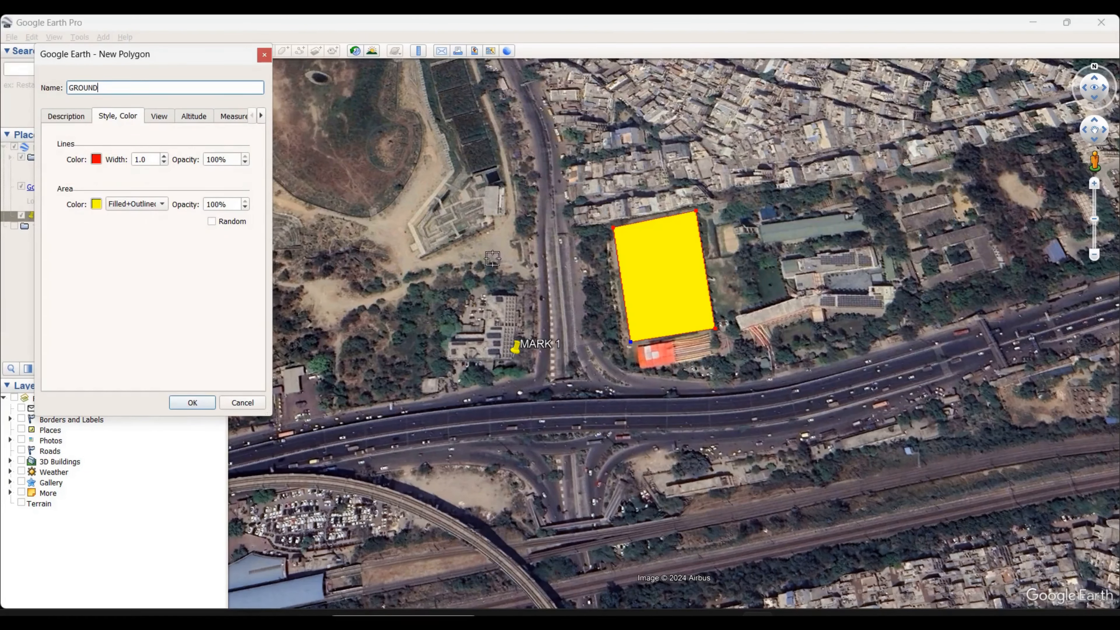
# Set the GROUND polygon's area opacity to 70% and save the polygon
pyautogui.doubleClick(238, 205)
pyautogui.write('7')
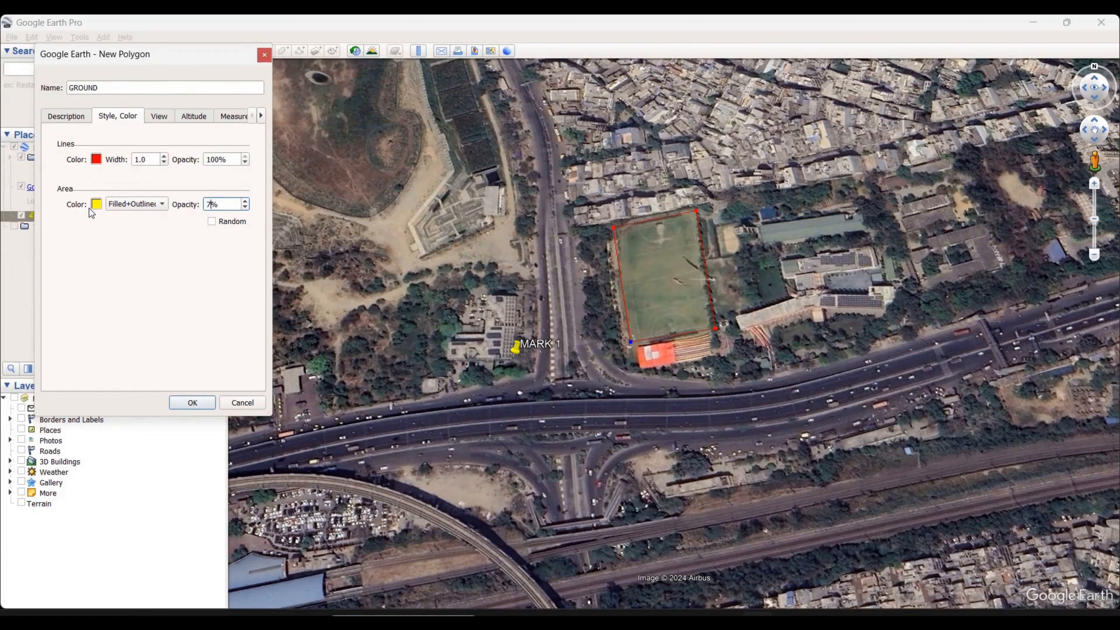
pyautogui.write('0')
pyautogui.click(191, 403)
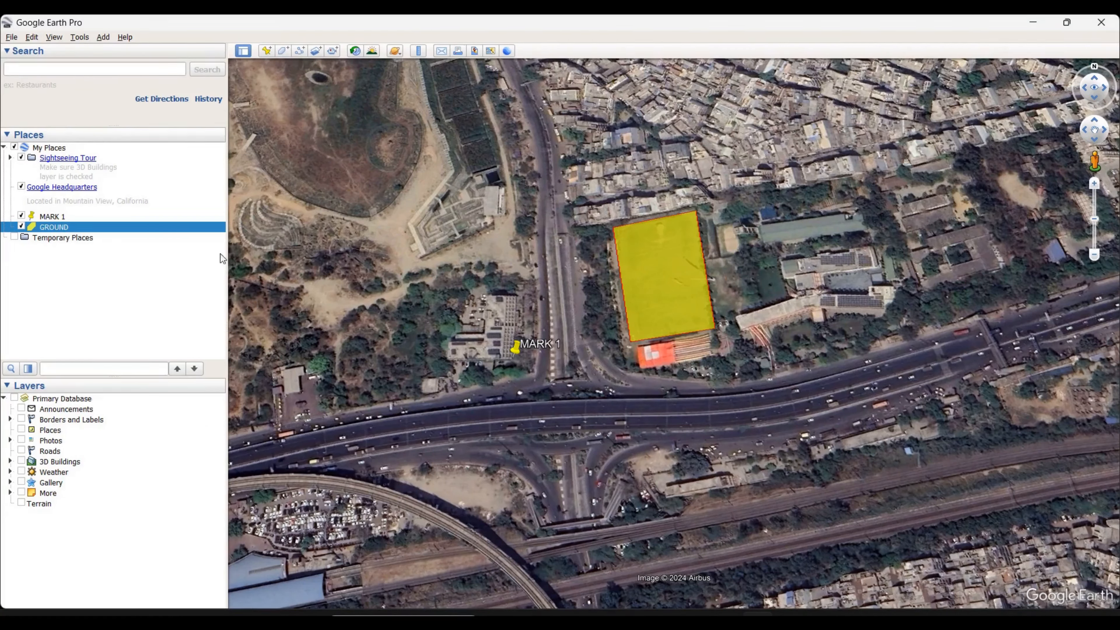
# Edit the saved GROUND polygon's properties to change its area color to green (#55ff00)
pyautogui.rightClick(67, 230)
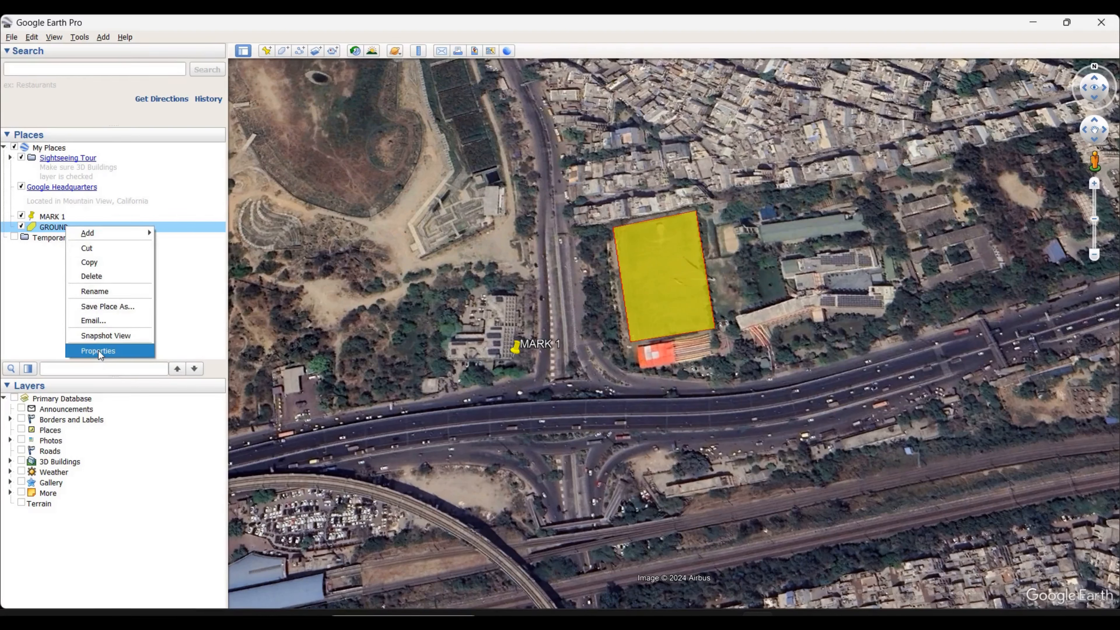
pyautogui.click(98, 350)
pyautogui.click(127, 116)
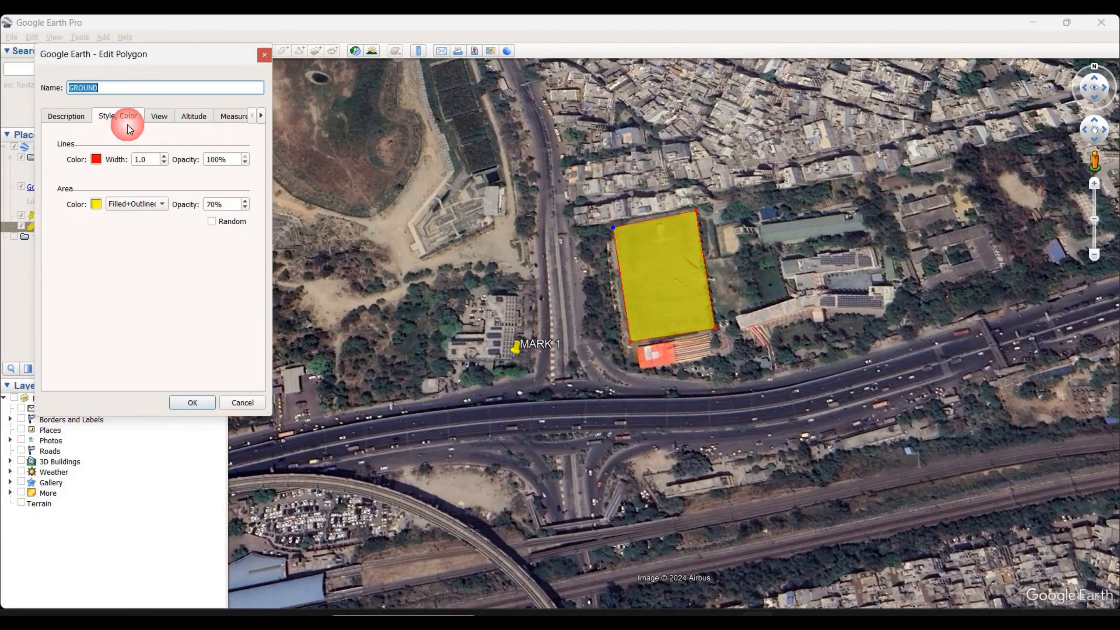
pyautogui.click(101, 202)
pyautogui.click(118, 178)
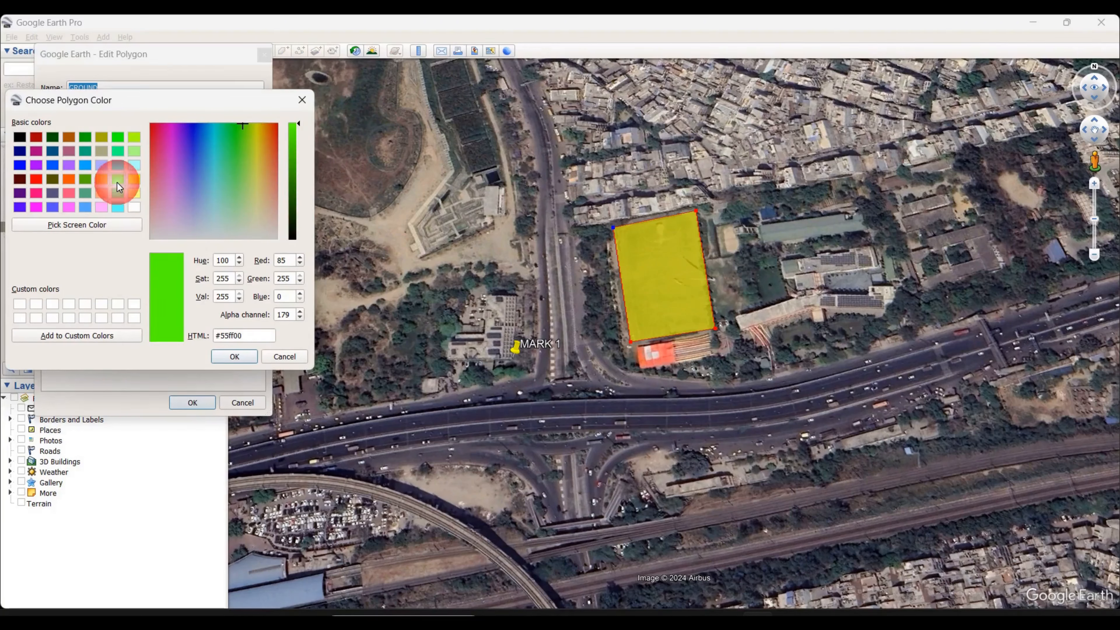
pyautogui.click(234, 357)
pyautogui.click(192, 403)
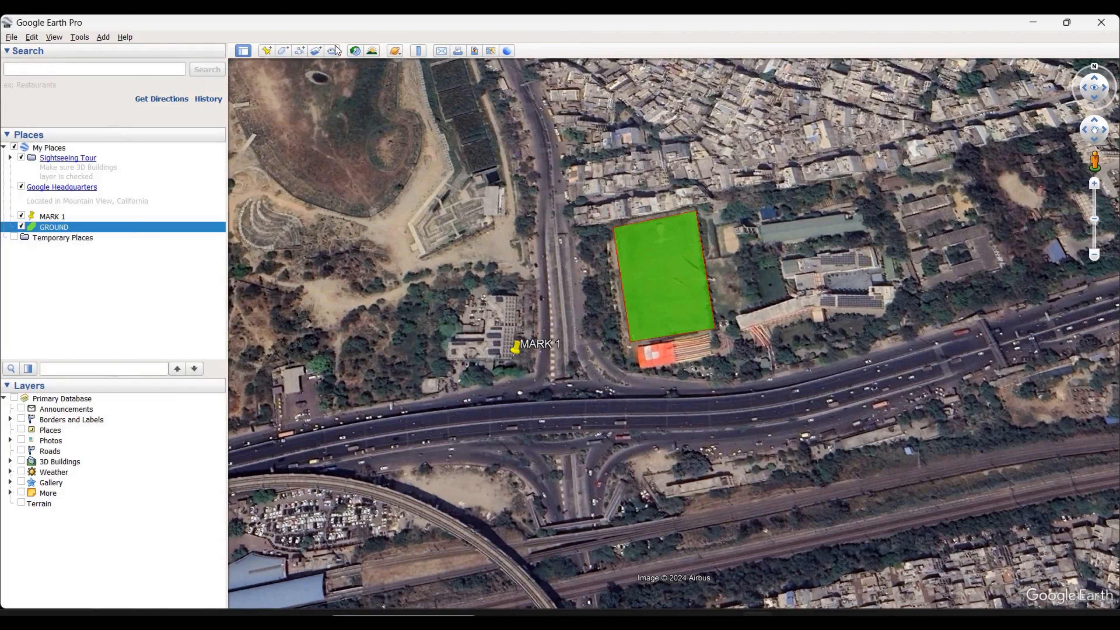
# Draw a new path along the upper carriageway of the main highway, from the parked-car area in the west to the eastern edge of the view
pyautogui.click(299, 51)
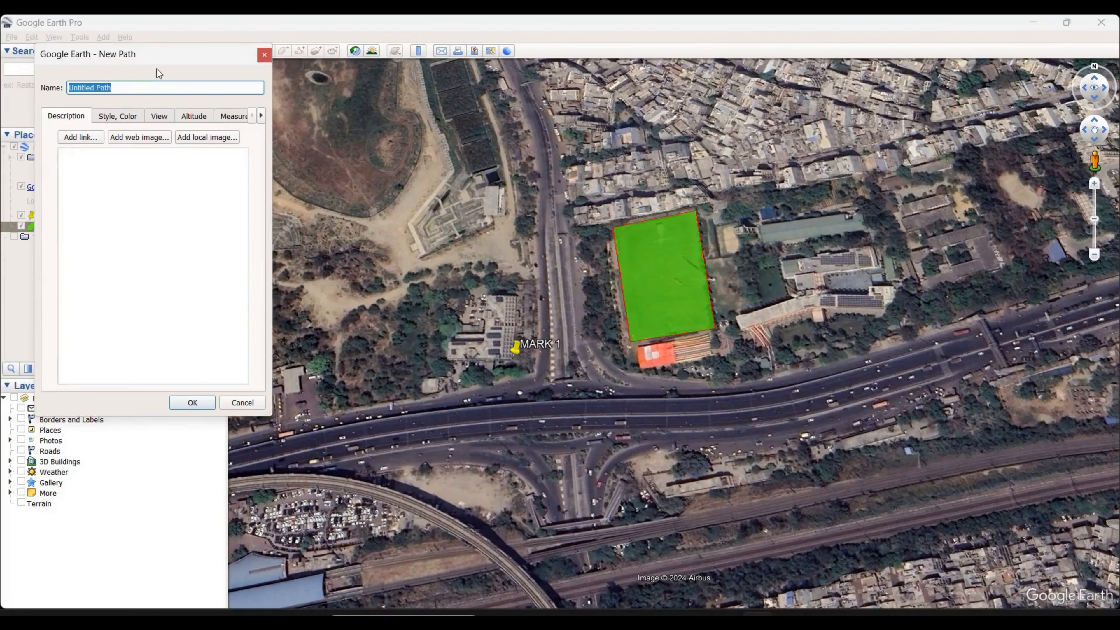
pyautogui.moveTo(148, 57); pyautogui.dragTo(126, 232)
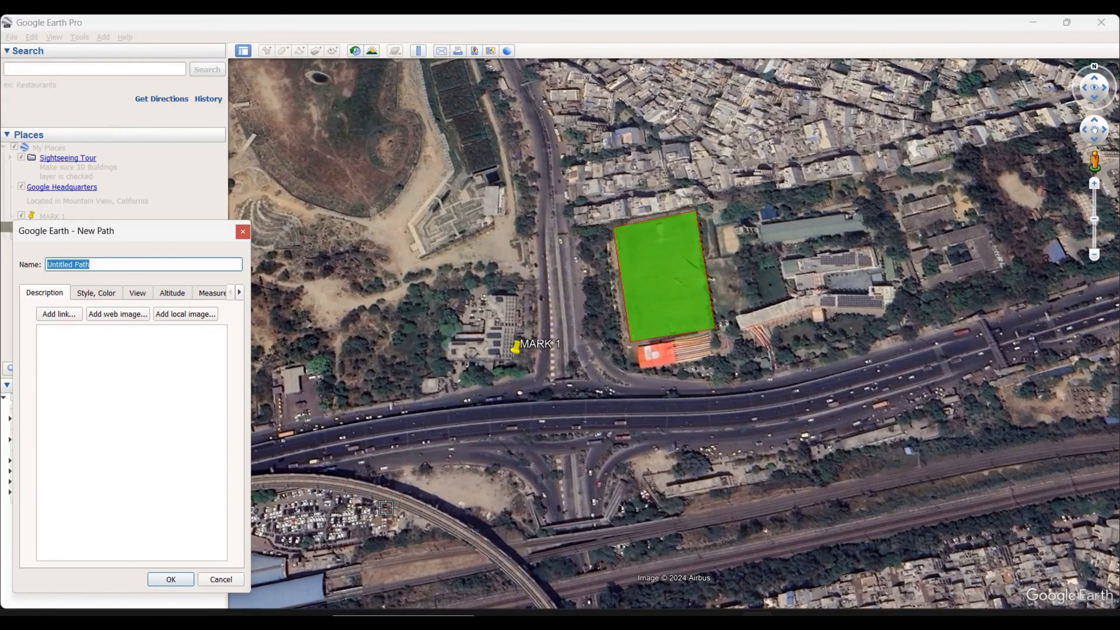
pyautogui.click(293, 437)
pyautogui.click(332, 427)
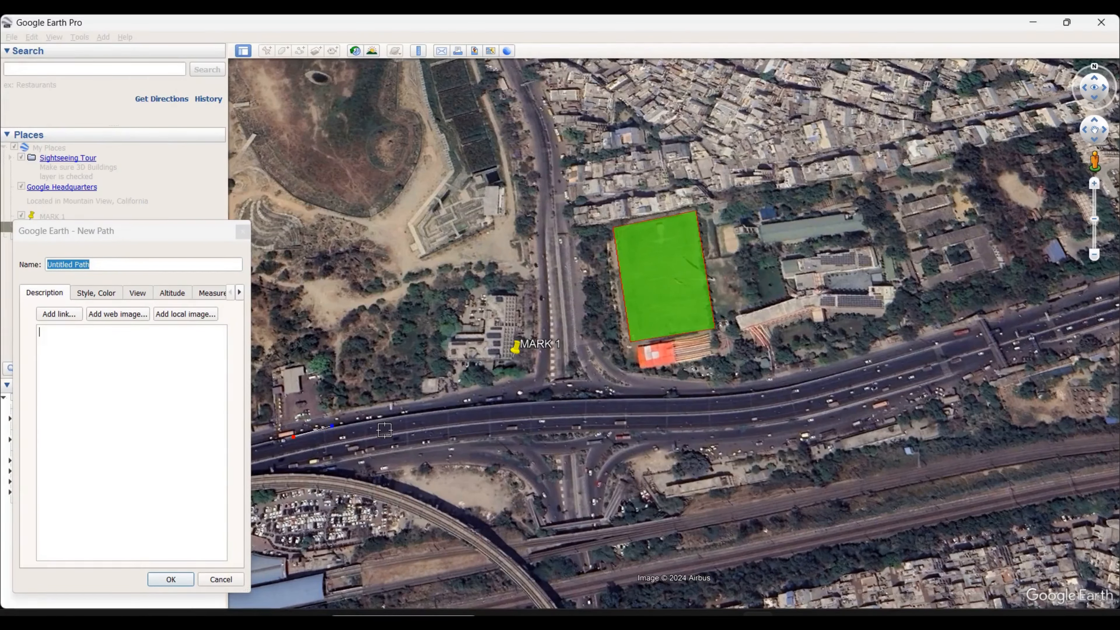
pyautogui.click(375, 421)
pyautogui.click(432, 419)
pyautogui.click(478, 415)
pyautogui.click(538, 408)
pyautogui.click(598, 402)
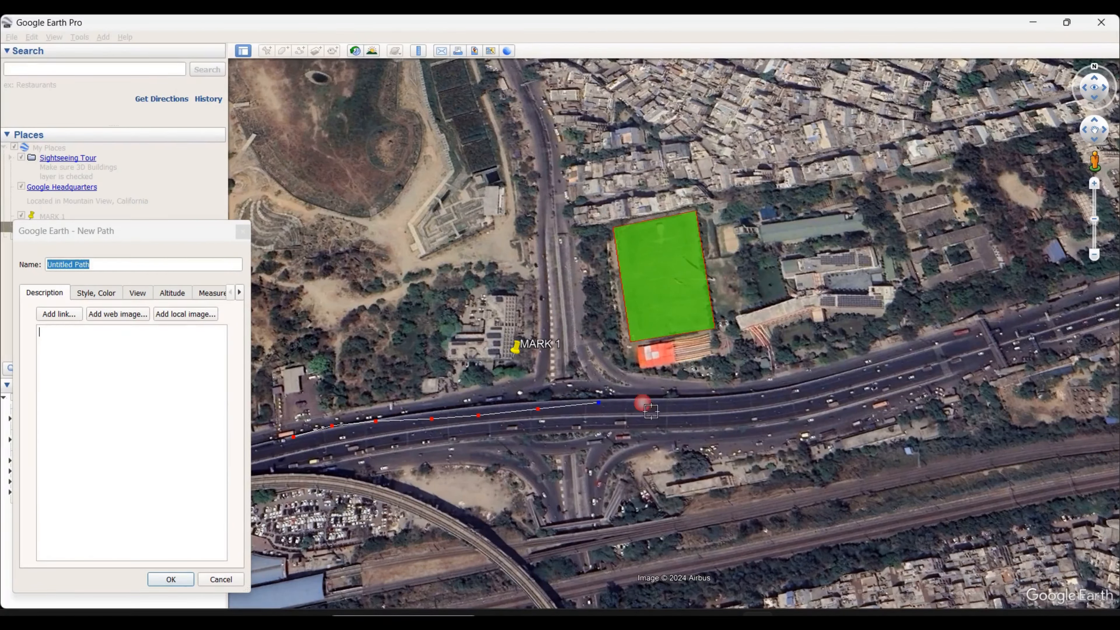
pyautogui.click(678, 399)
pyautogui.click(735, 396)
pyautogui.click(776, 389)
pyautogui.click(842, 374)
pyautogui.click(922, 348)
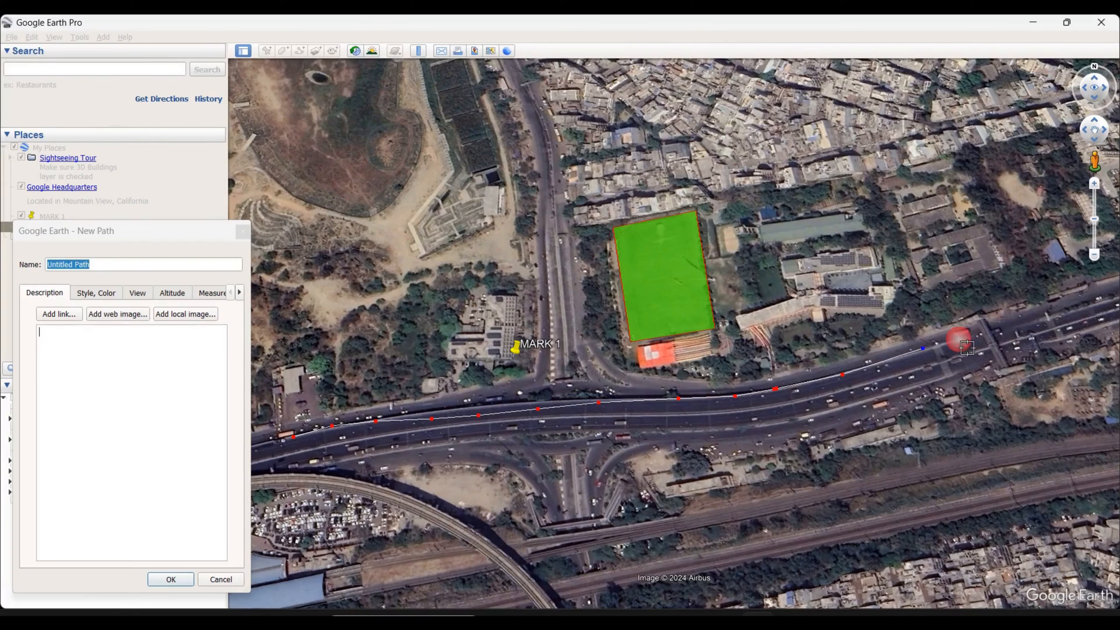
pyautogui.click(984, 327)
pyautogui.click(1028, 319)
pyautogui.click(1081, 306)
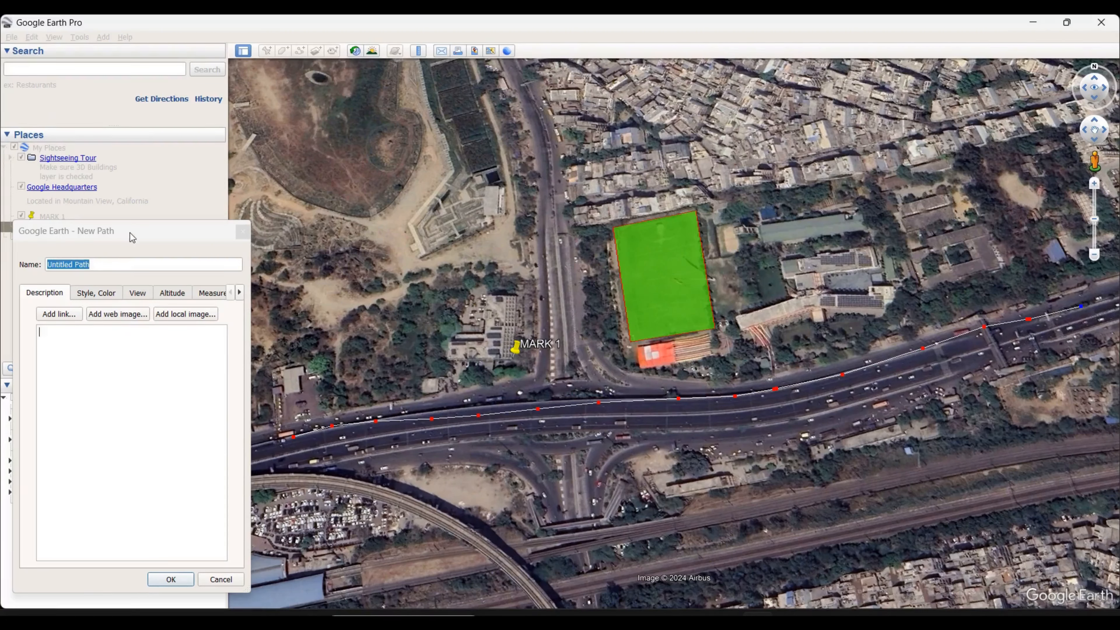
pyautogui.moveTo(132, 232); pyautogui.dragTo(274, 179)
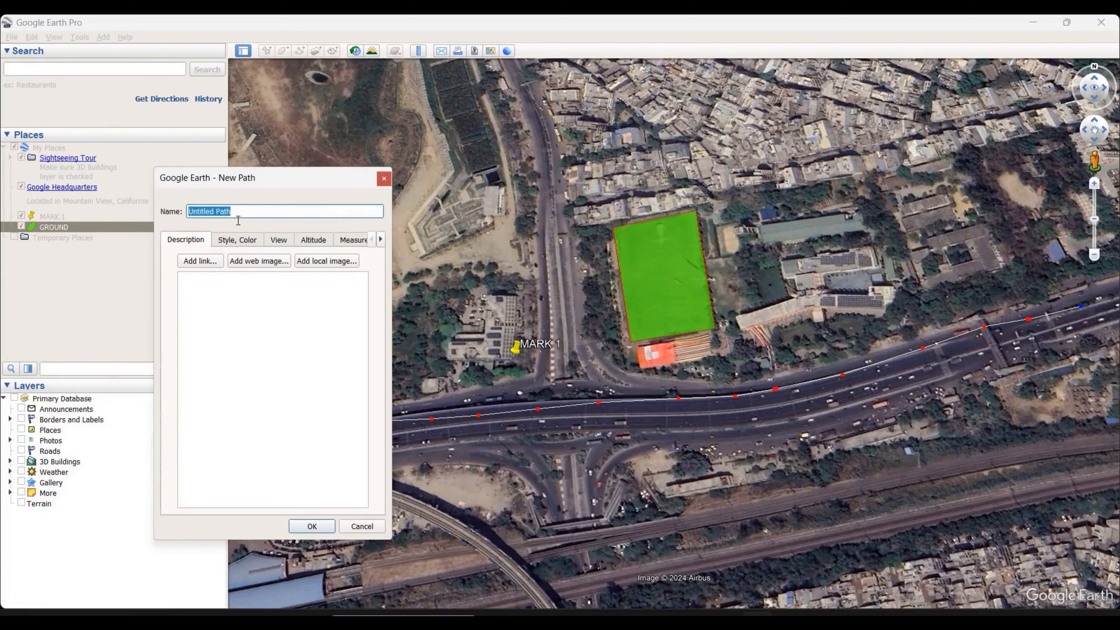
pyautogui.write('aL')
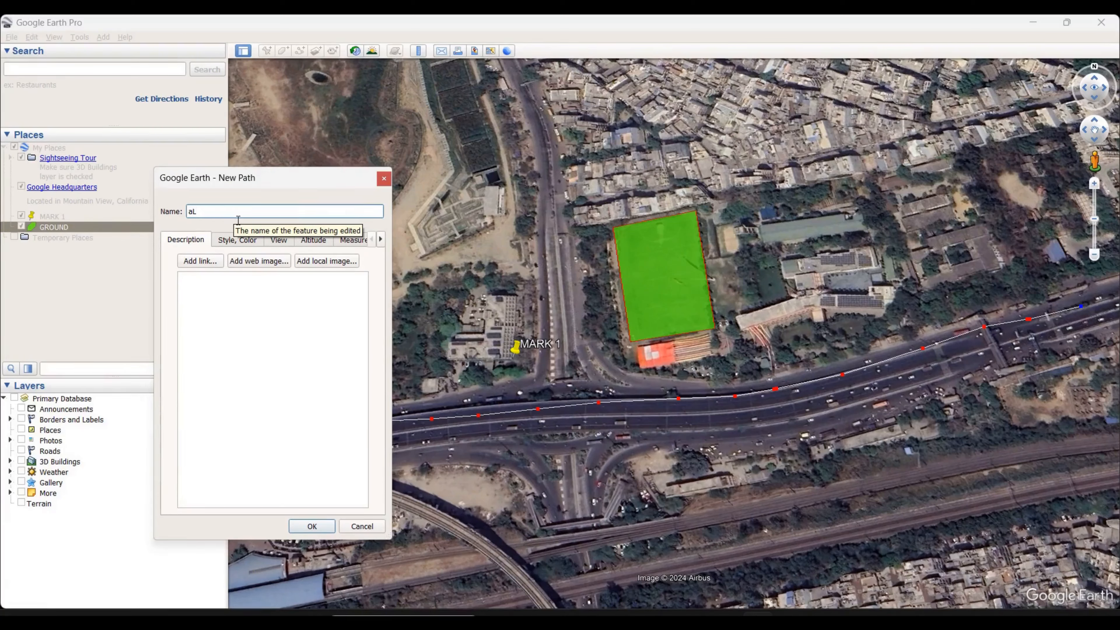
pyautogui.write('G')
pyautogui.press('Tab')
pyautogui.moveTo(237, 214); pyautogui.dragTo(95, 206)
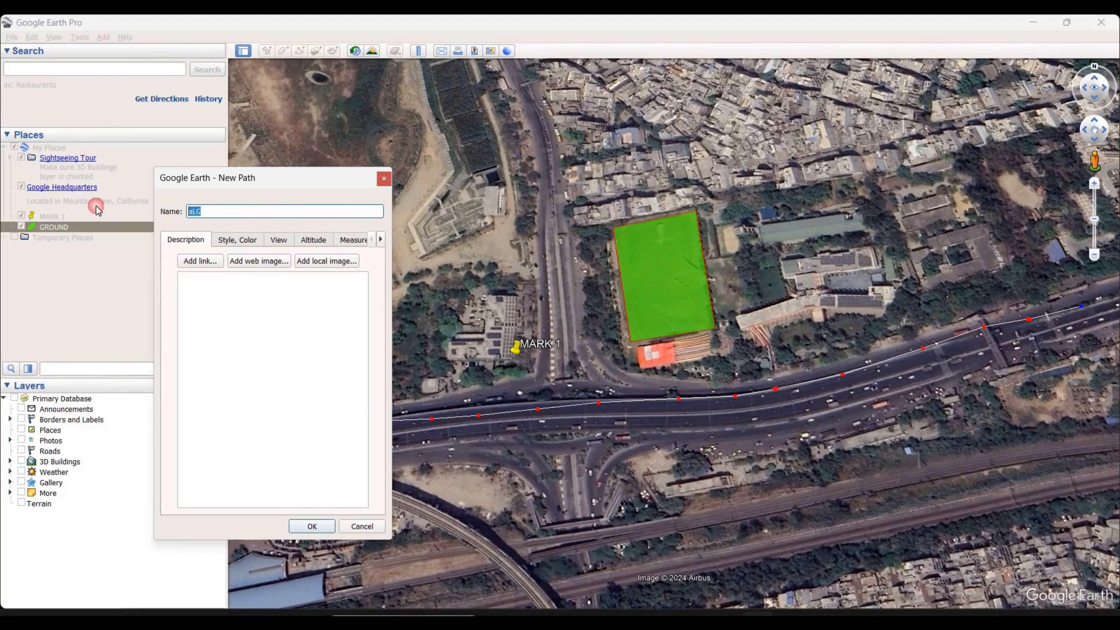
pyautogui.write('AL')
pyautogui.press('BackSpace')
pyautogui.press('BackSpace')
pyautogui.press('BackSpace')
pyautogui.press('BackSpace')
pyautogui.press('BackSpace')
# Name the new path PATH 1 and set its line color to blue (#0055ff)
pyautogui.write('PATH 1')
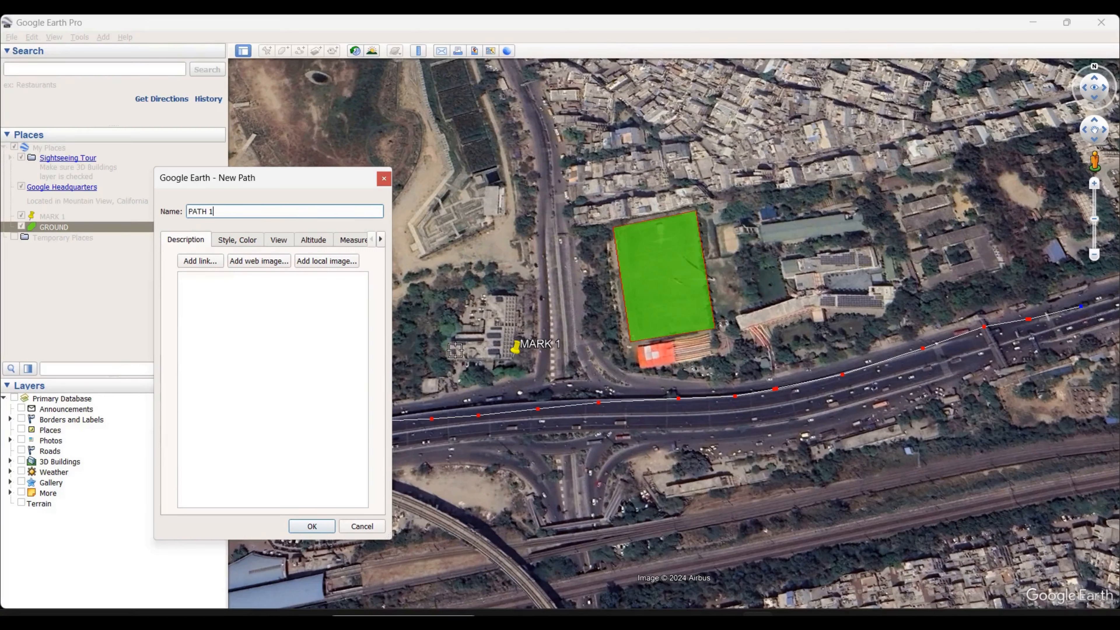
pyautogui.click(237, 240)
pyautogui.click(216, 283)
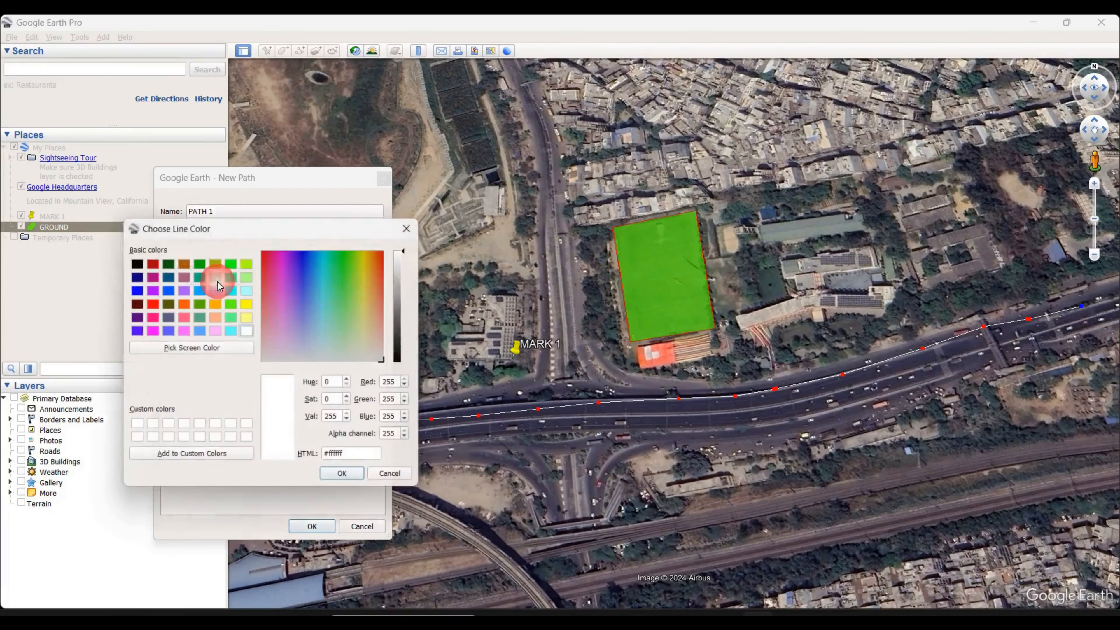
pyautogui.click(166, 289)
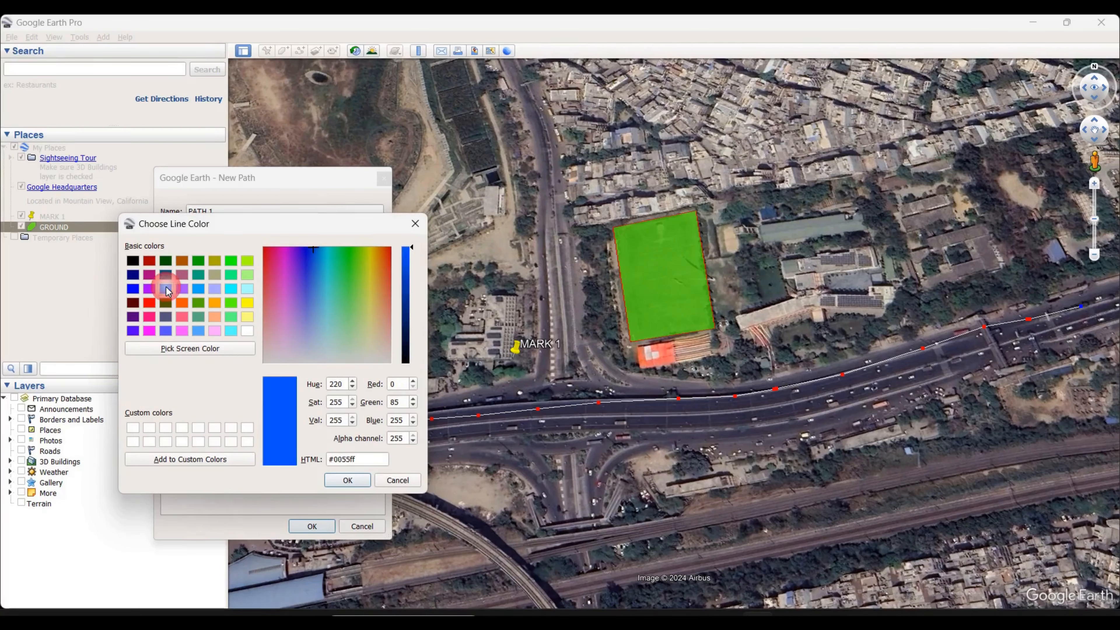
pyautogui.click(347, 481)
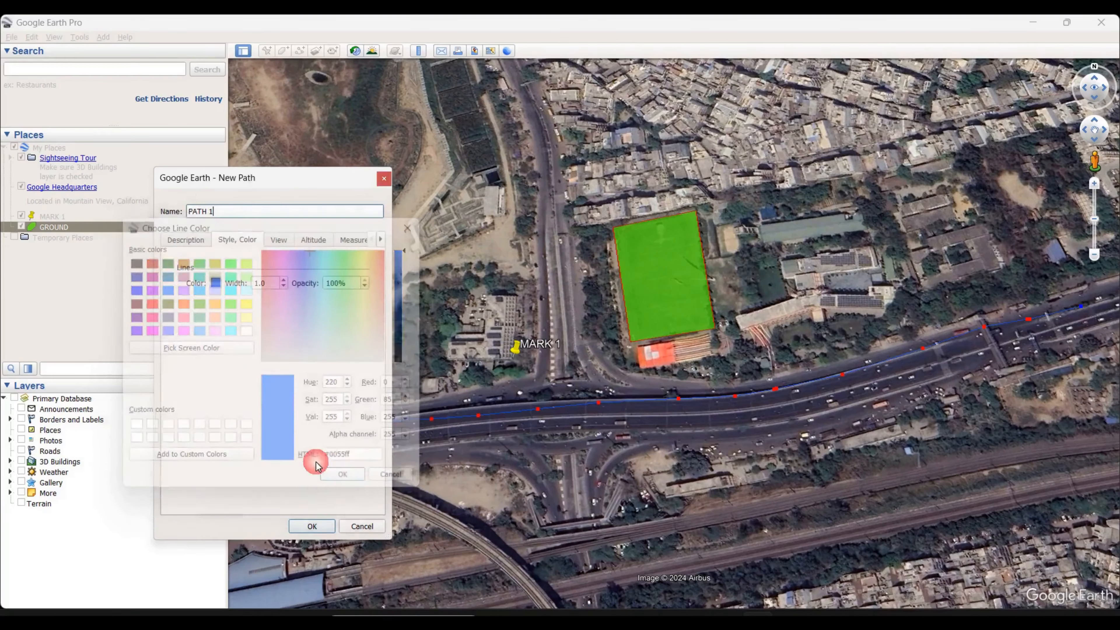
# Set the line width of PATH 1 to 4 and save the path
pyautogui.doubleClick(265, 283)
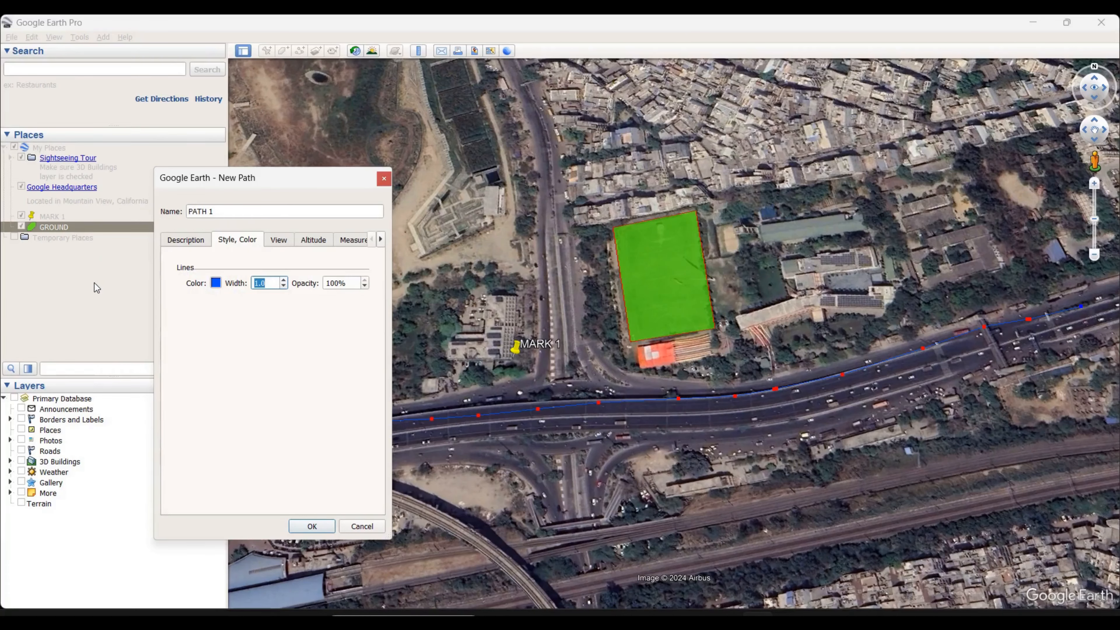
pyautogui.write('4')
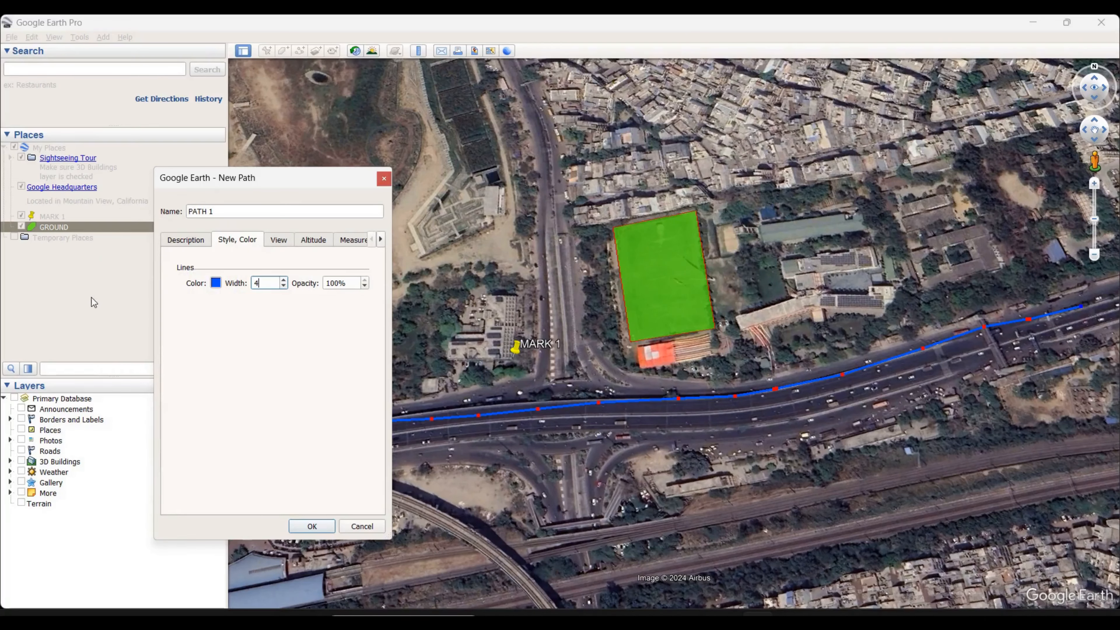
pyautogui.click(308, 527)
# Open the print layout for the map view showing MARK 1, GROUND and PATH 1
pyautogui.scroll(-2, 483, 372)
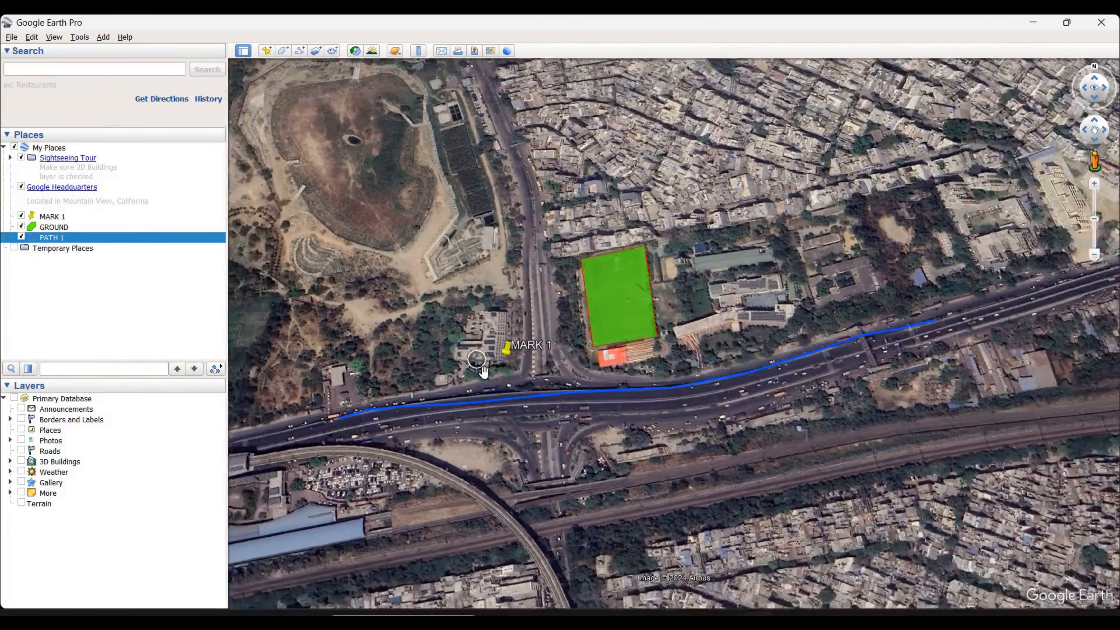
pyautogui.scroll(2, 511, 355)
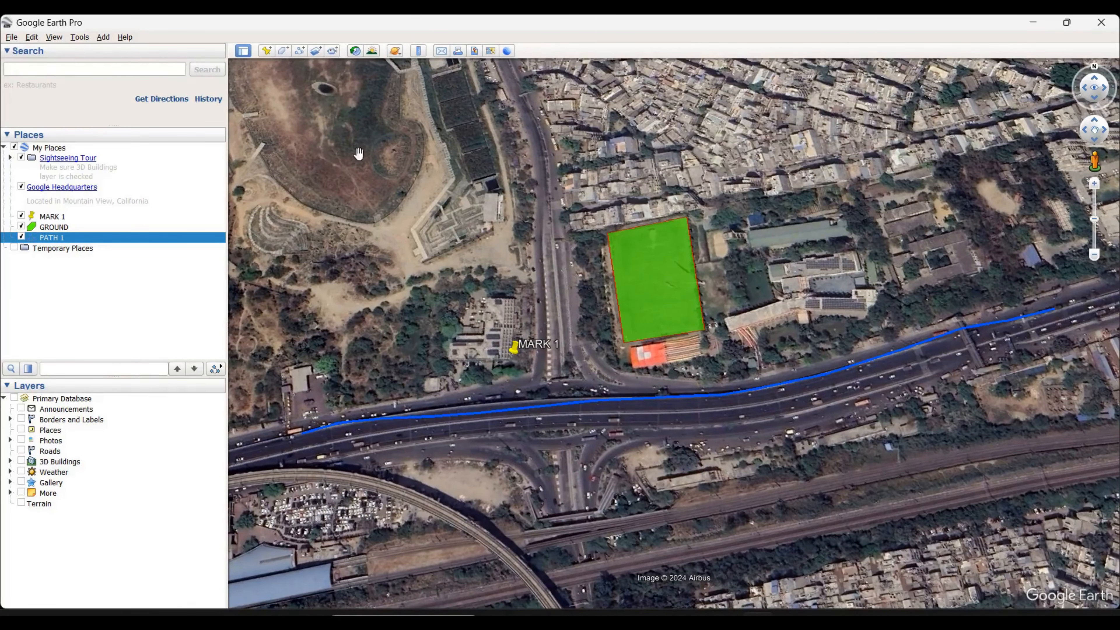
pyautogui.click(458, 55)
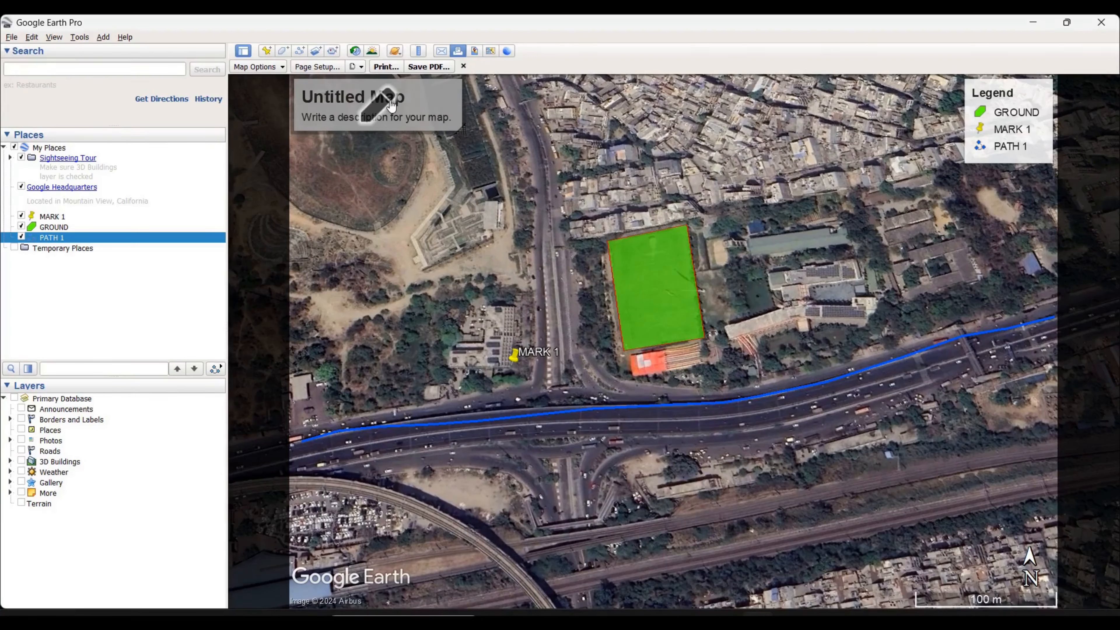
# Title the map MAP 1 and replace its description with NEAR PARK
pyautogui.click(389, 111)
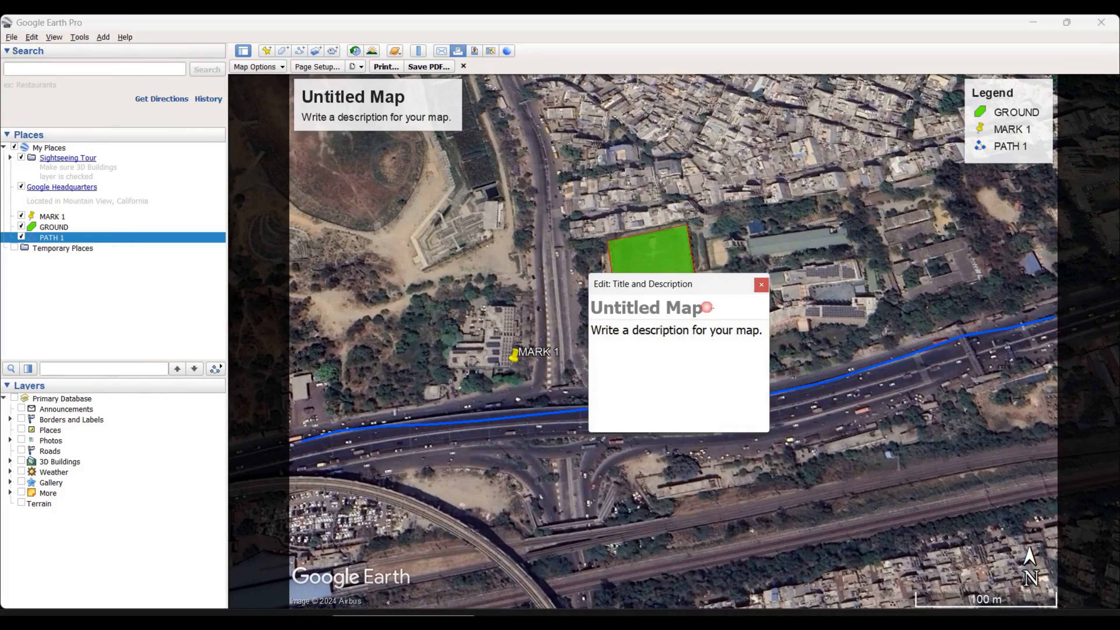
pyautogui.write('MAP 1')
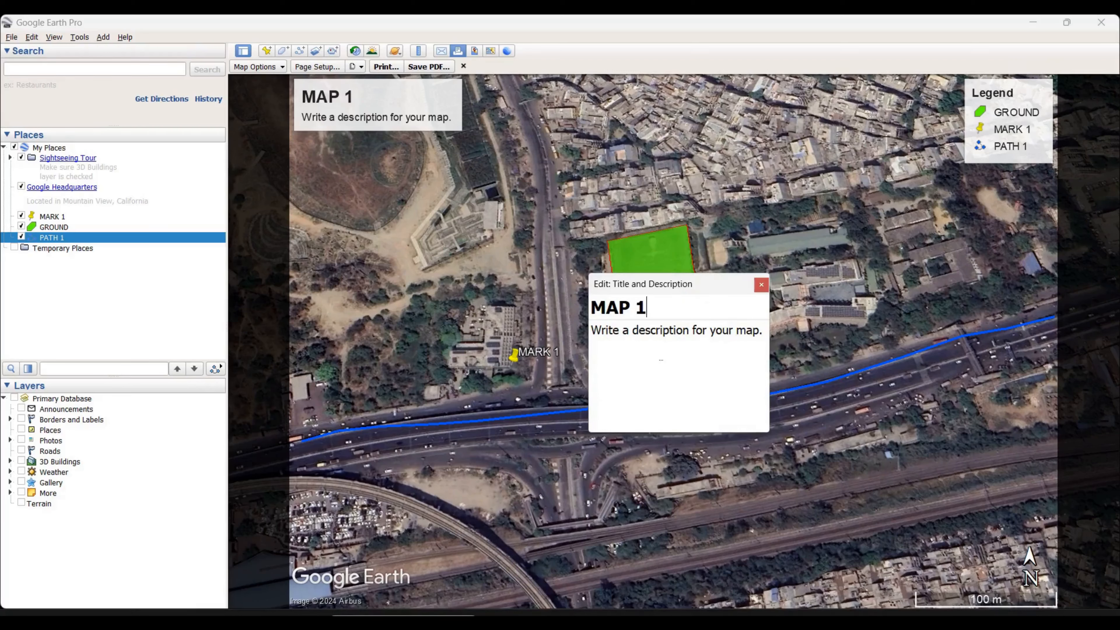
pyautogui.click(657, 339)
pyautogui.write('P')
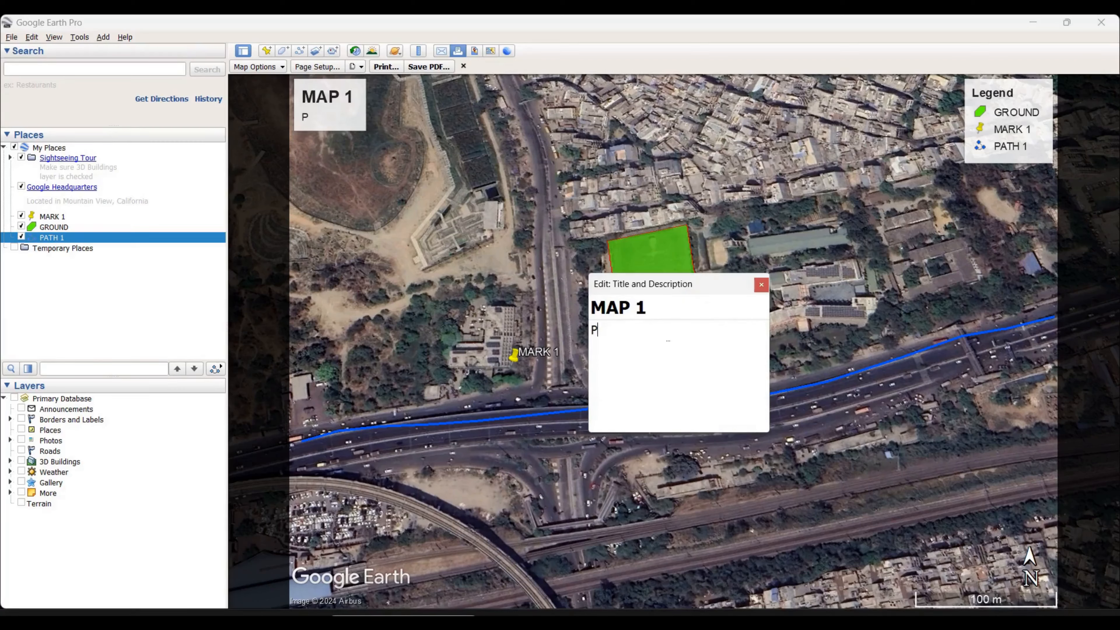
pyautogui.write('AR')
pyautogui.press('Left')
pyautogui.press('Left')
pyautogui.press('Left')
pyautogui.write('NEAR')
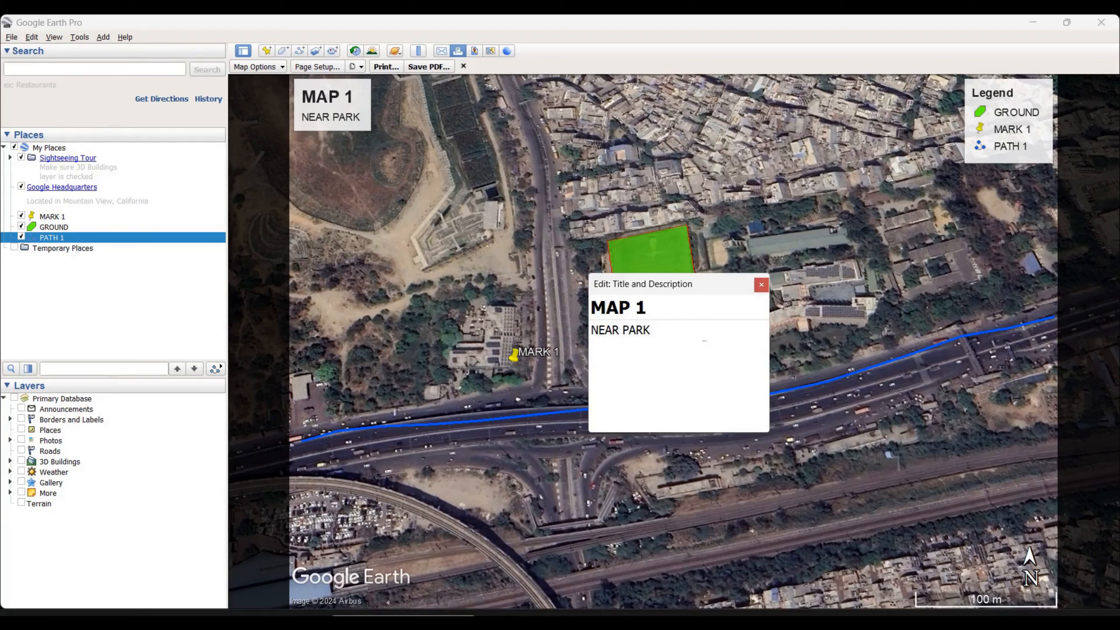
pyautogui.click(760, 285)
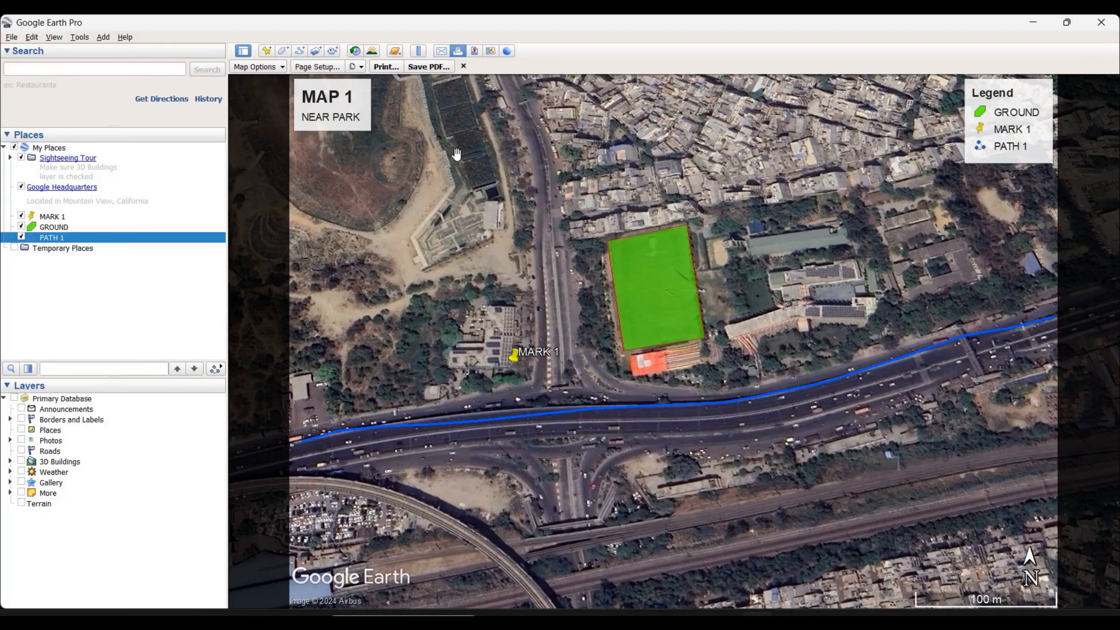
# Toggle the map's title and description and its legend off and back on to try out these layout elements
pyautogui.click(257, 66)
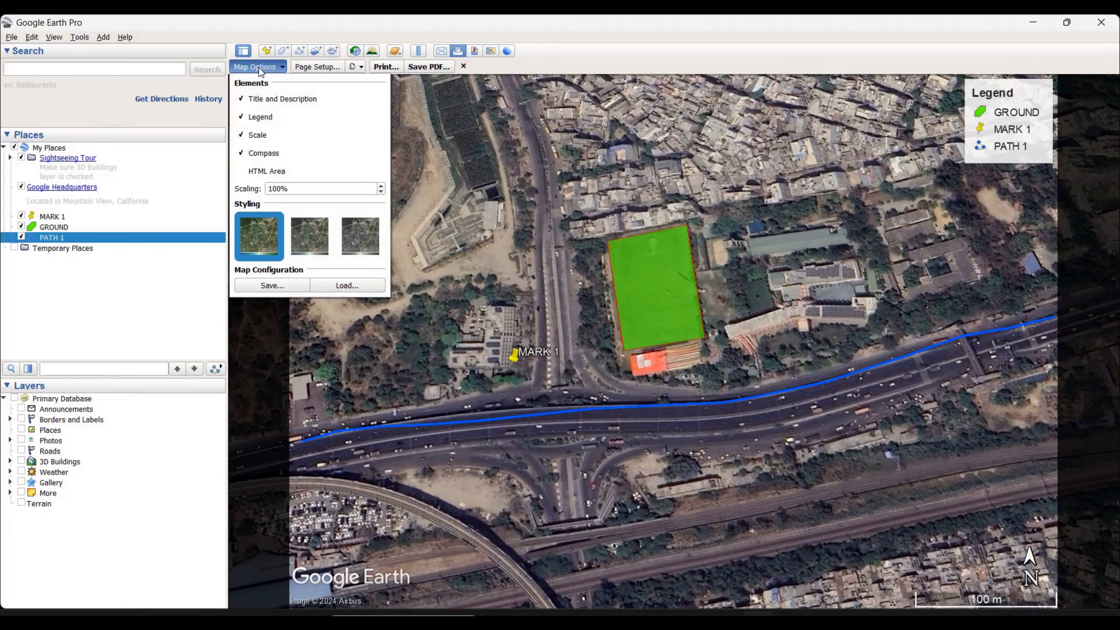
pyautogui.click(250, 99)
pyautogui.click(477, 118)
pyautogui.click(263, 66)
pyautogui.click(250, 99)
pyautogui.click(261, 118)
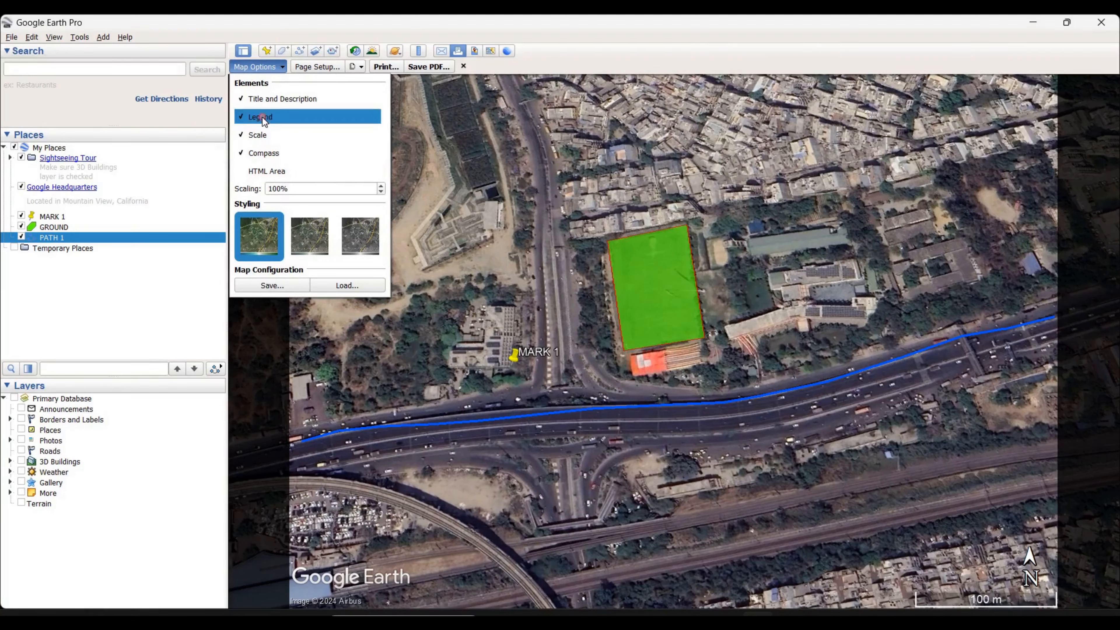
pyautogui.click(265, 121)
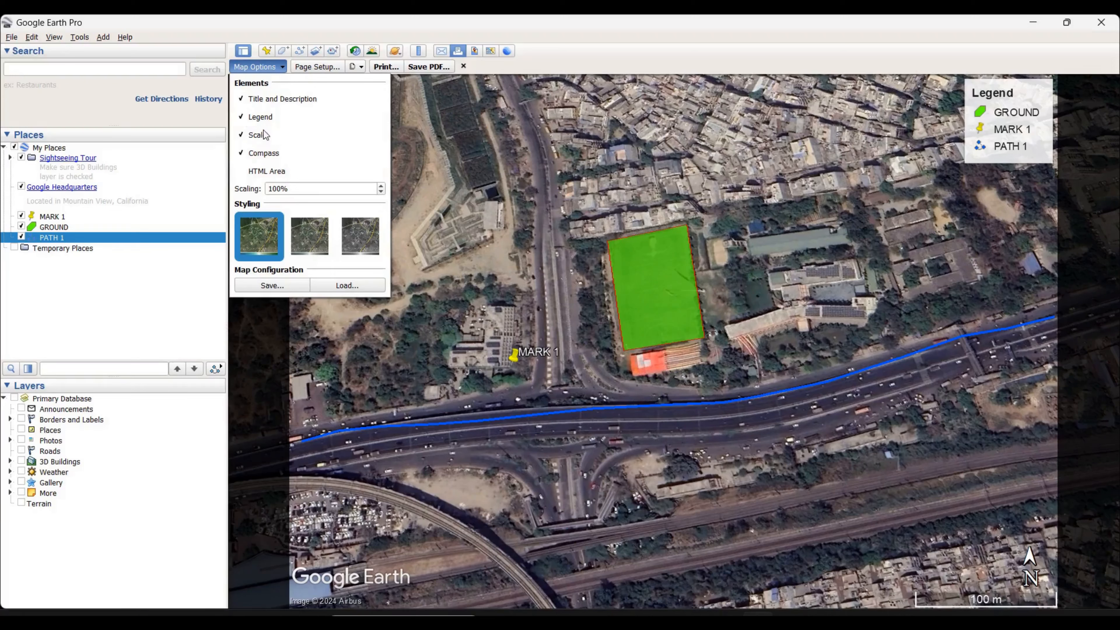
pyautogui.click(269, 119)
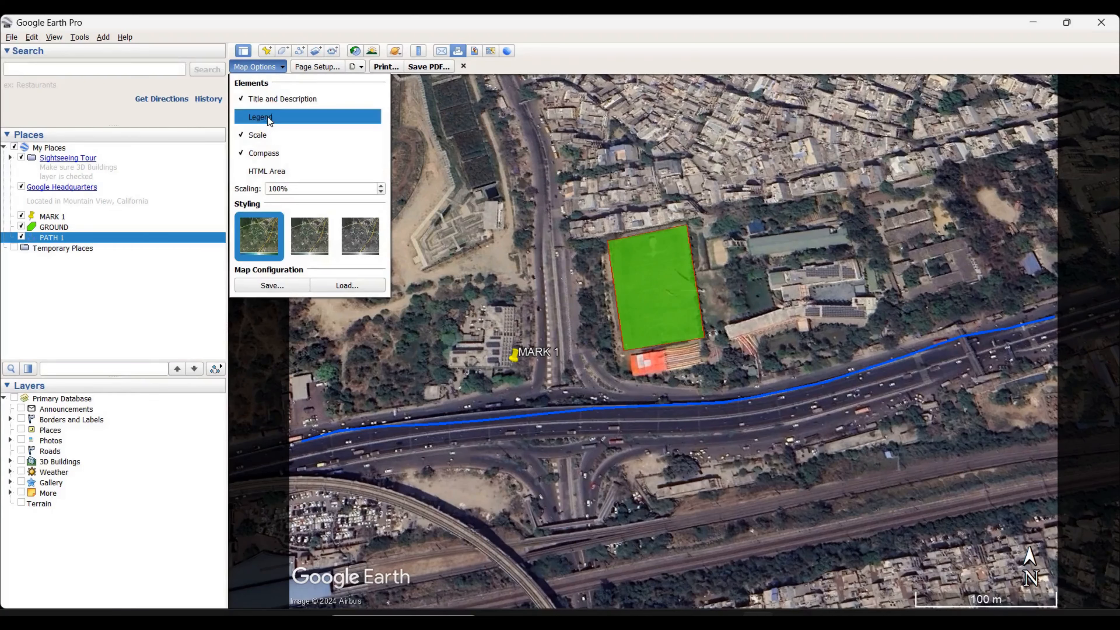
pyautogui.click(267, 118)
pyautogui.click(267, 119)
pyautogui.click(267, 118)
# Toggle the map's scale and compass elements off and back on
pyautogui.click(260, 137)
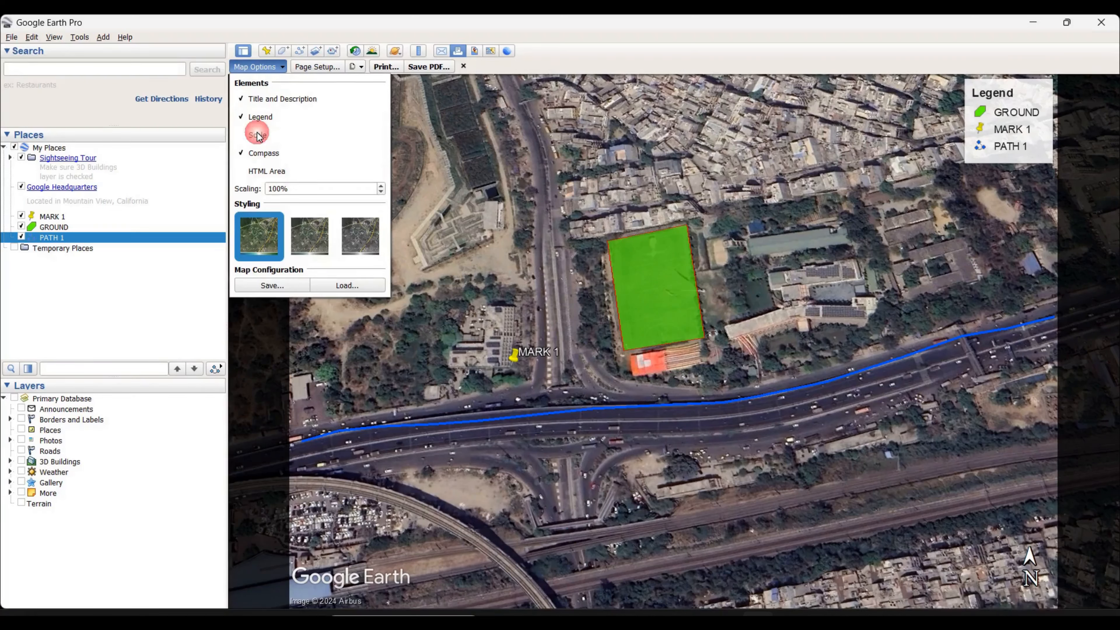
pyautogui.click(260, 137)
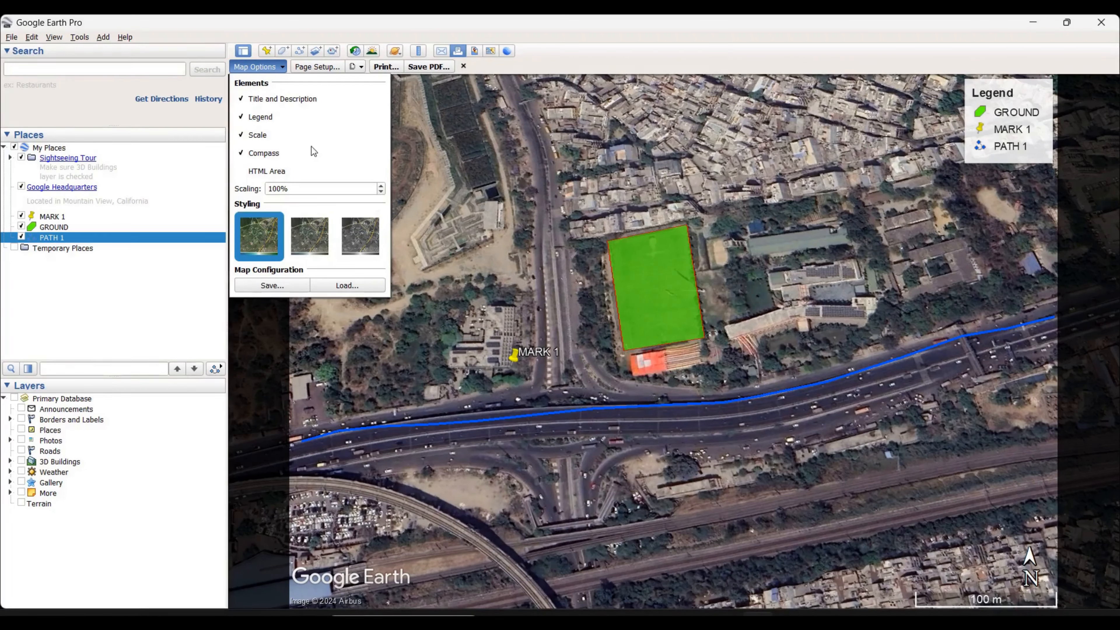
pyautogui.click(260, 137)
pyautogui.click(260, 137)
pyautogui.click(257, 154)
pyautogui.click(258, 154)
# Set up the print page as A4 in landscape orientation with the Auto paper source, keeping 5.08 mm margins
pyautogui.click(327, 67)
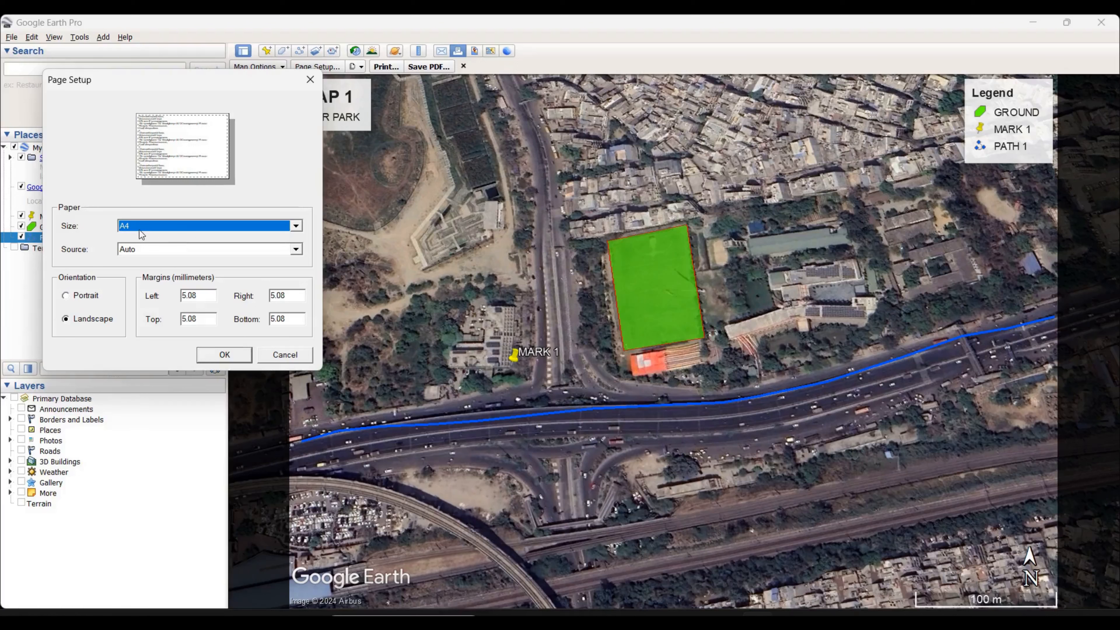
pyautogui.click(181, 226)
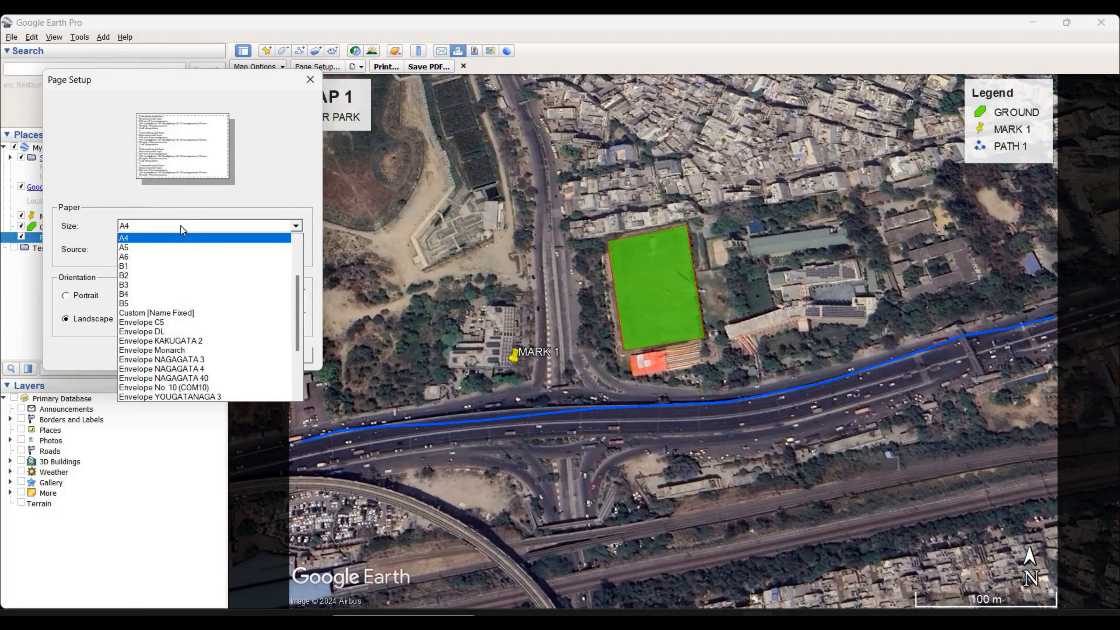
pyautogui.click(240, 175)
pyautogui.click(190, 250)
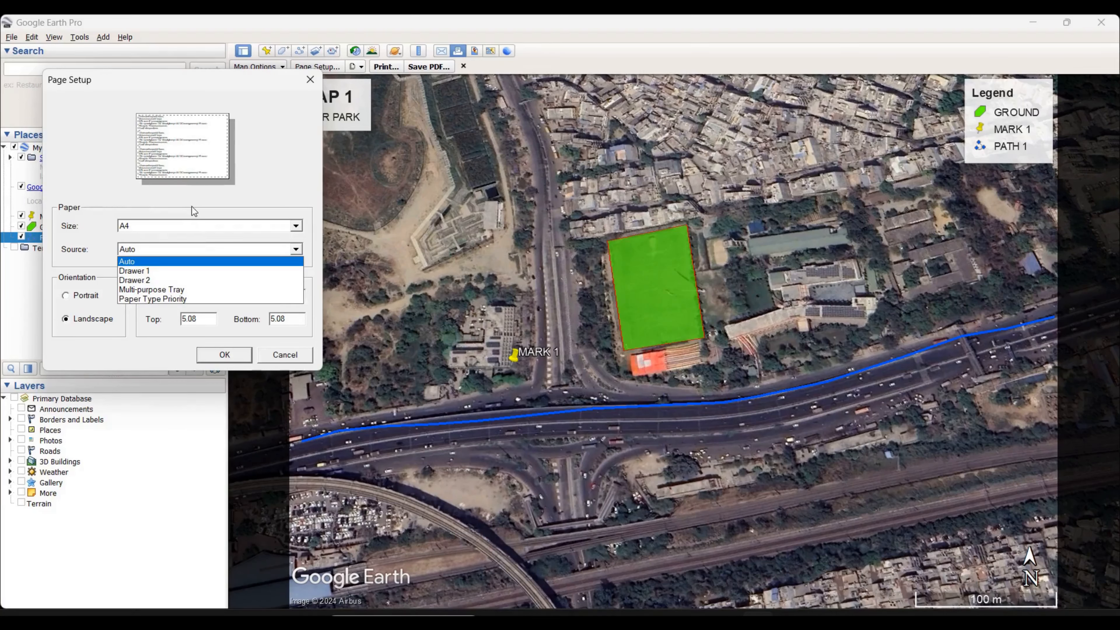
pyautogui.click(129, 261)
pyautogui.click(84, 298)
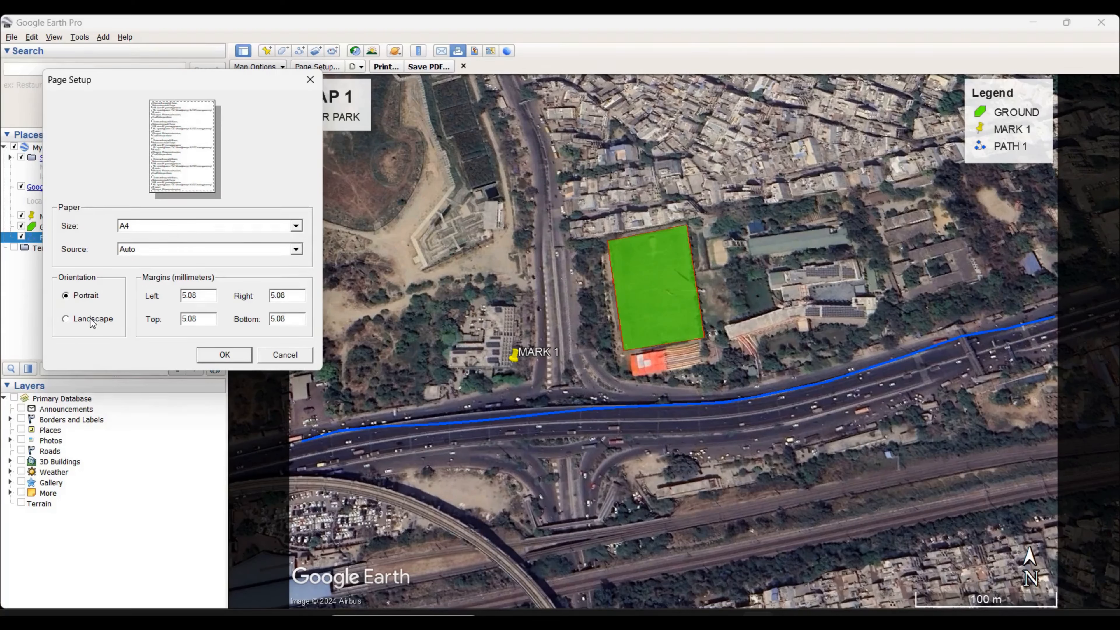
pyautogui.click(88, 318)
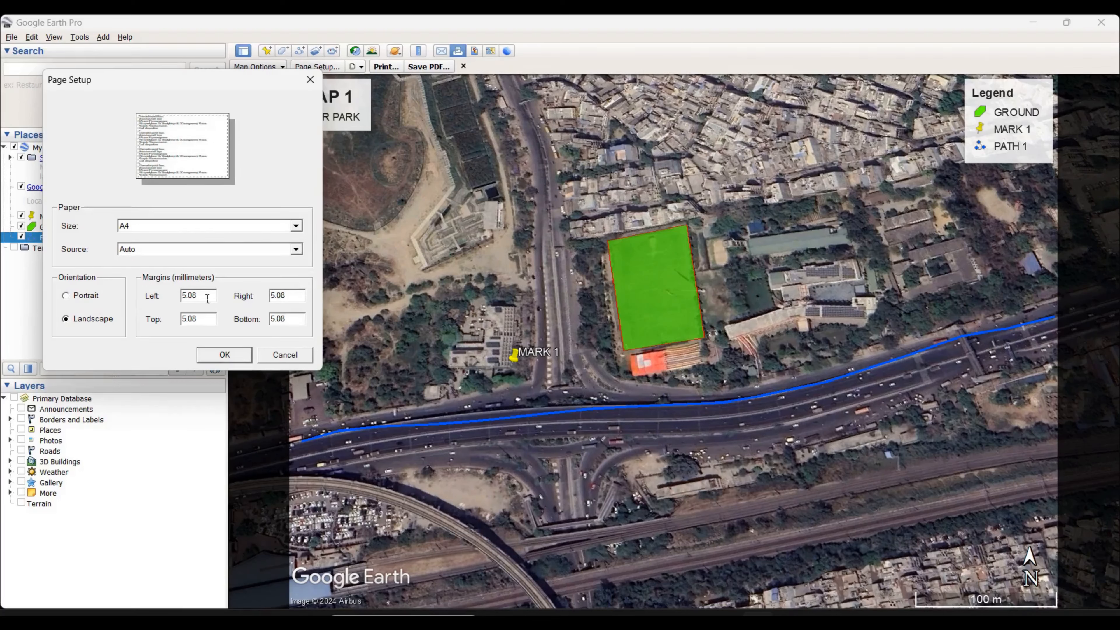
pyautogui.moveTo(196, 300); pyautogui.dragTo(178, 321)
pyautogui.moveTo(295, 320); pyautogui.dragTo(220, 298)
pyautogui.click(239, 353)
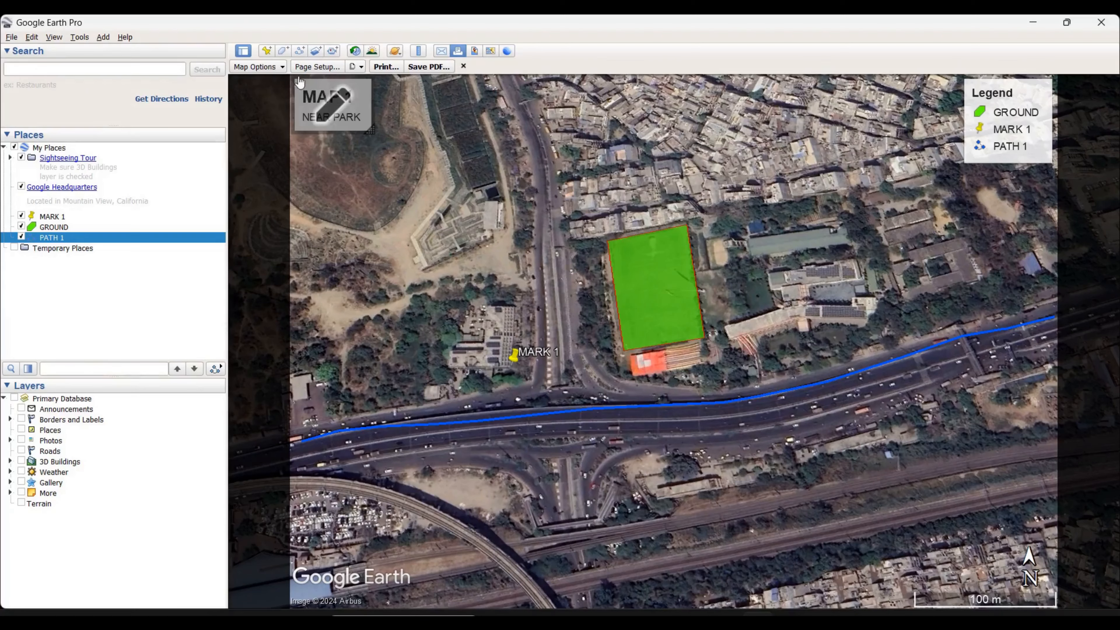
# Save the map layout as a PDF document named MAP NEAR PARK in the Downloads folder
pyautogui.click(435, 66)
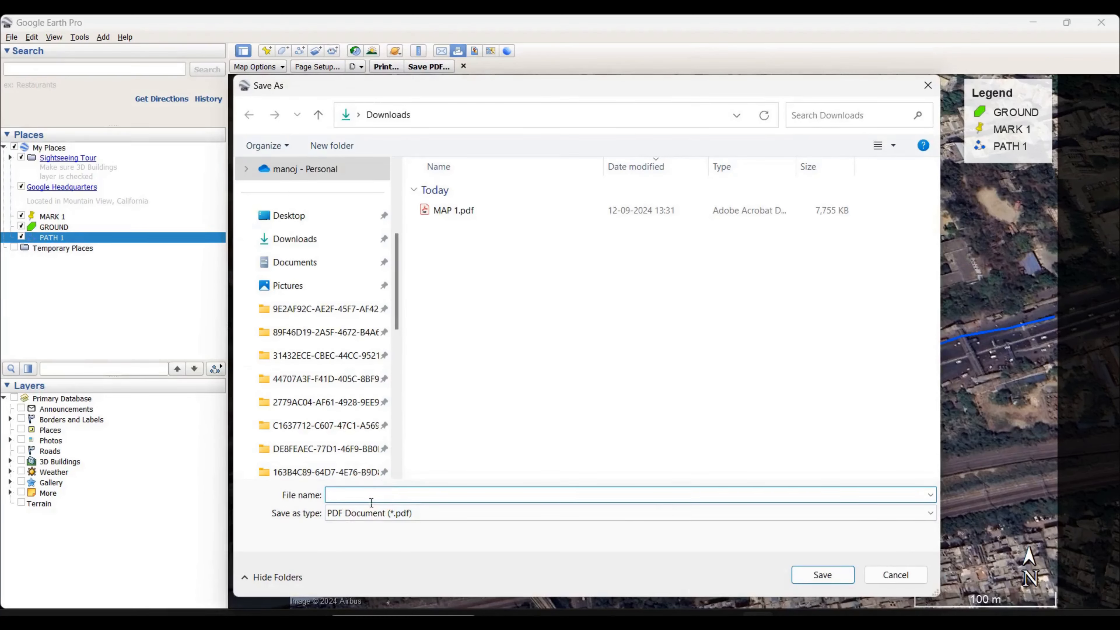
pyautogui.click(294, 239)
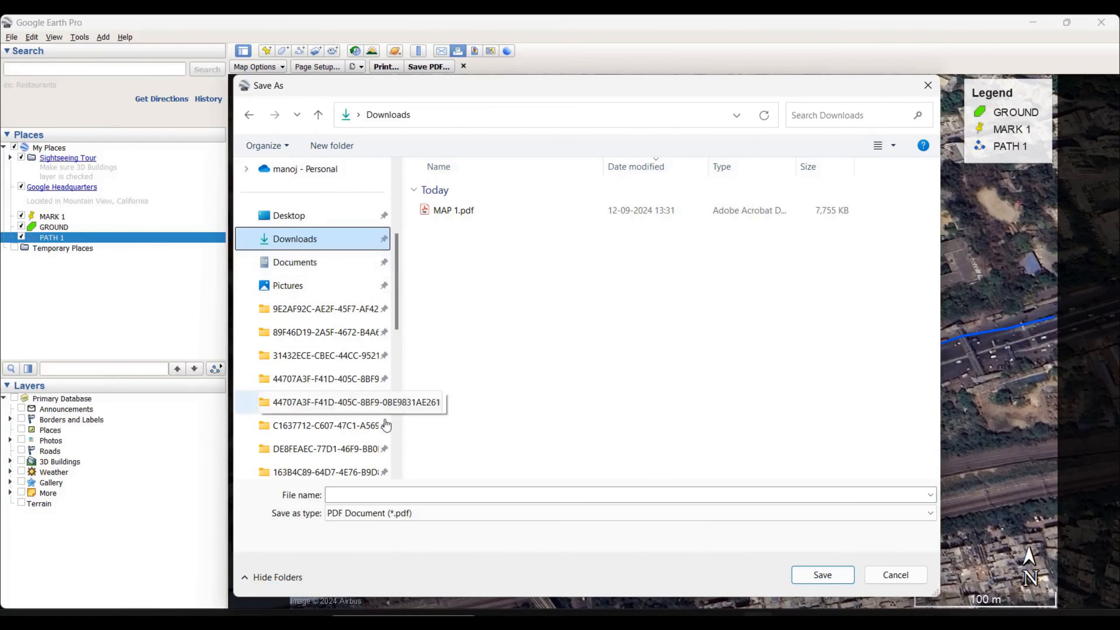
pyautogui.click(375, 495)
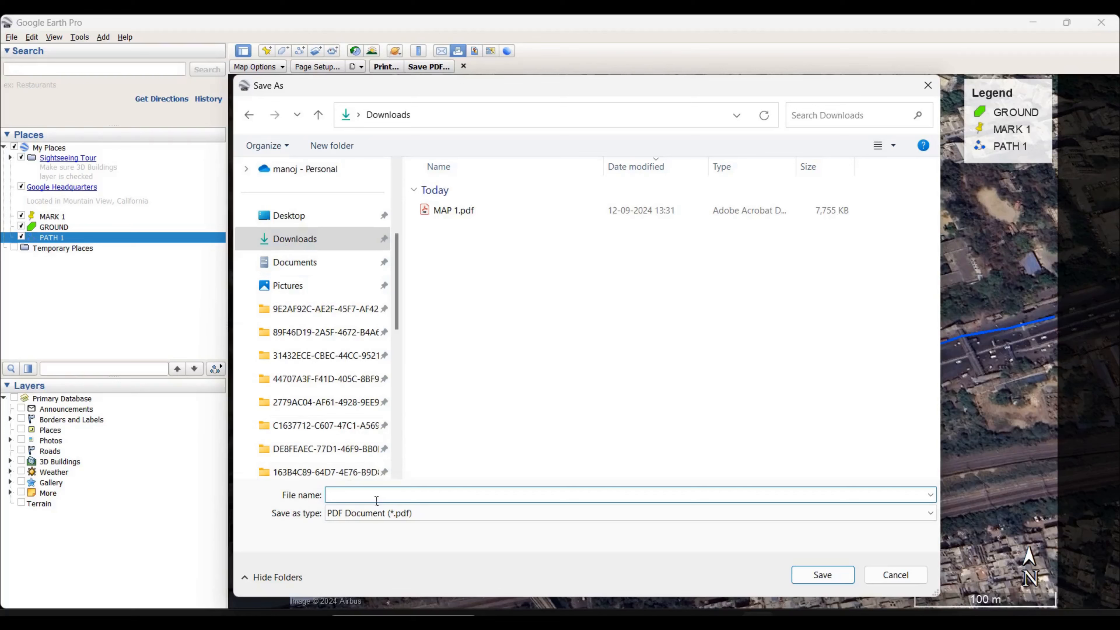
pyautogui.write('mAP')
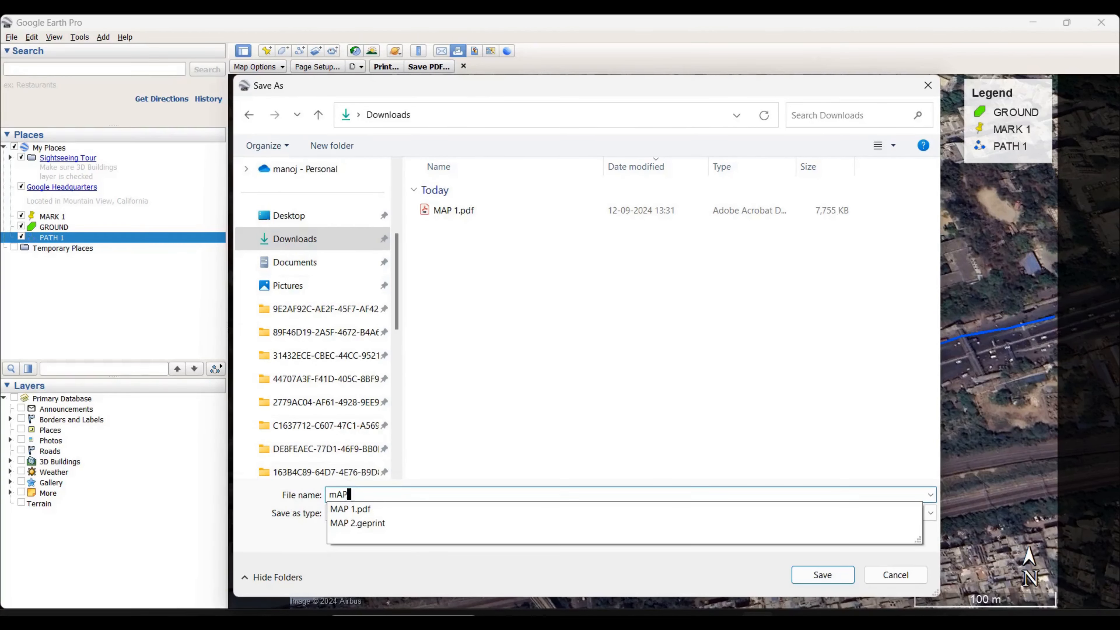
pyautogui.press('BackSpace')
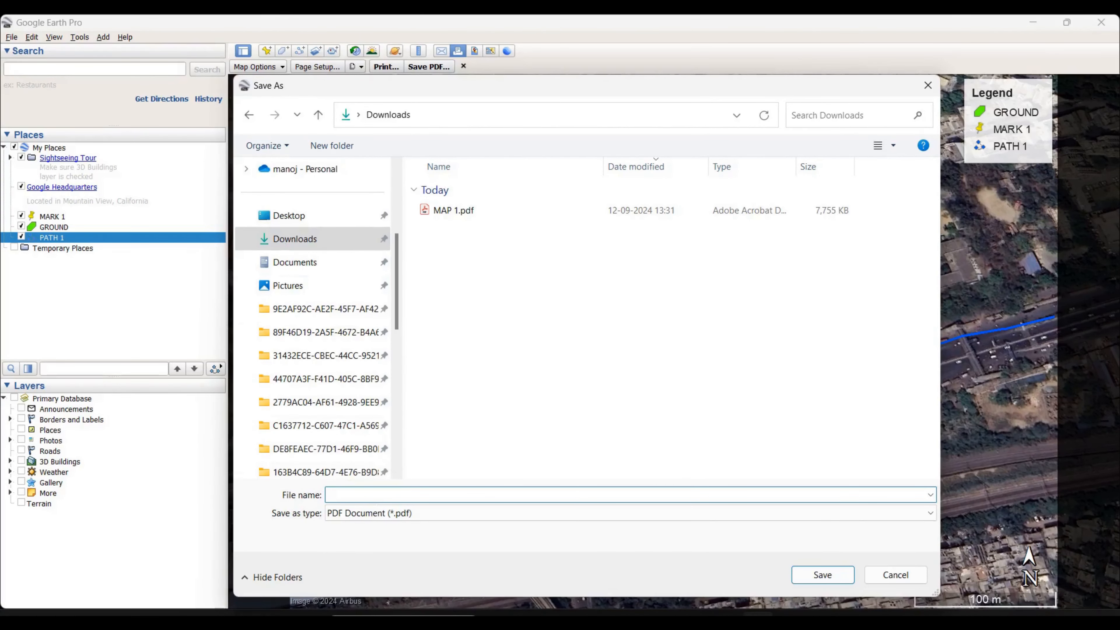
pyautogui.write('MAP NEAR PARK')
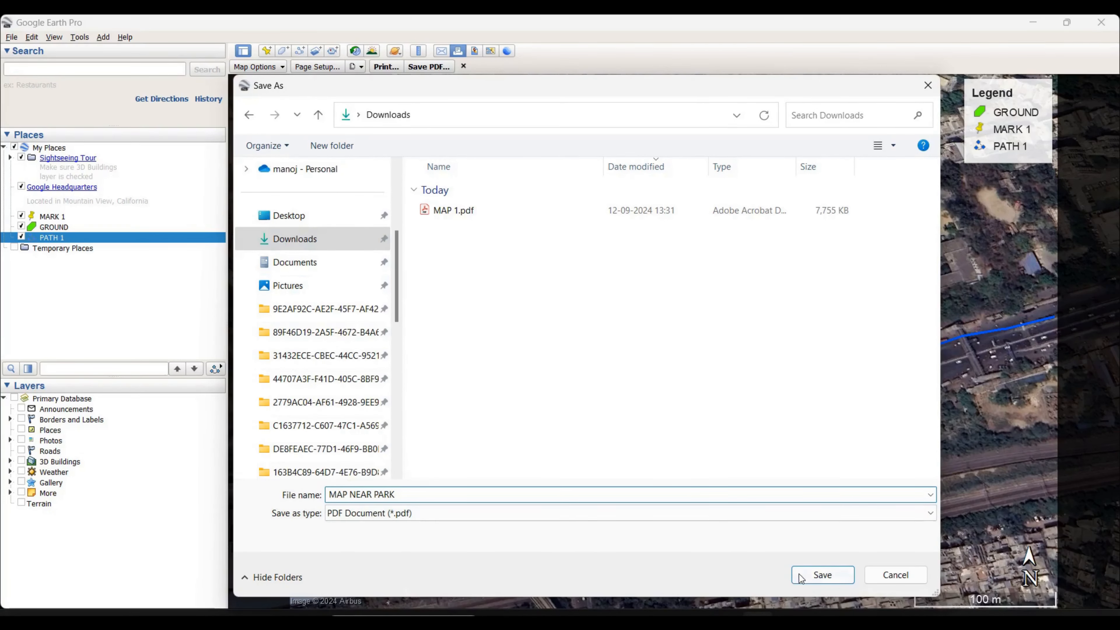
pyautogui.click(806, 578)
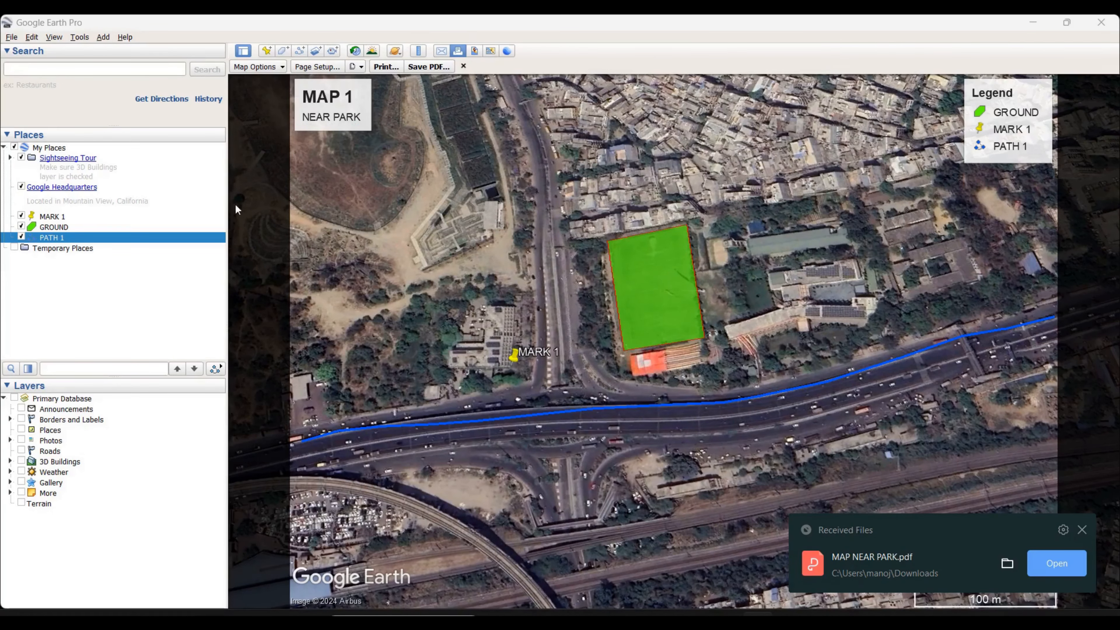
# Close the print layout and return to the regular satellite map view
pyautogui.click(1030, 23)
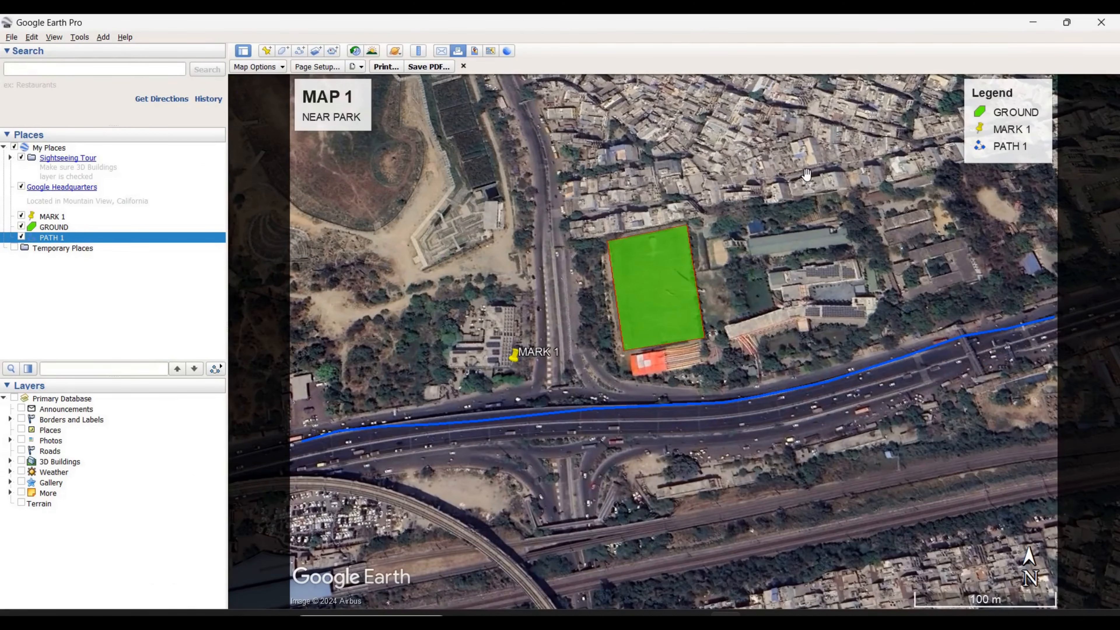
pyautogui.click(463, 66)
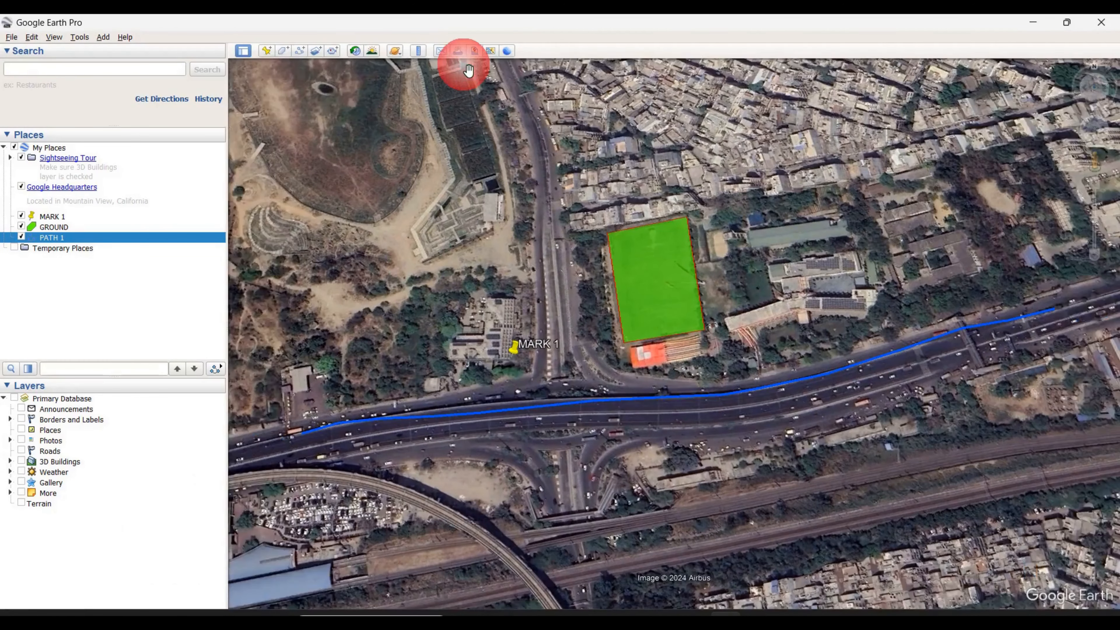